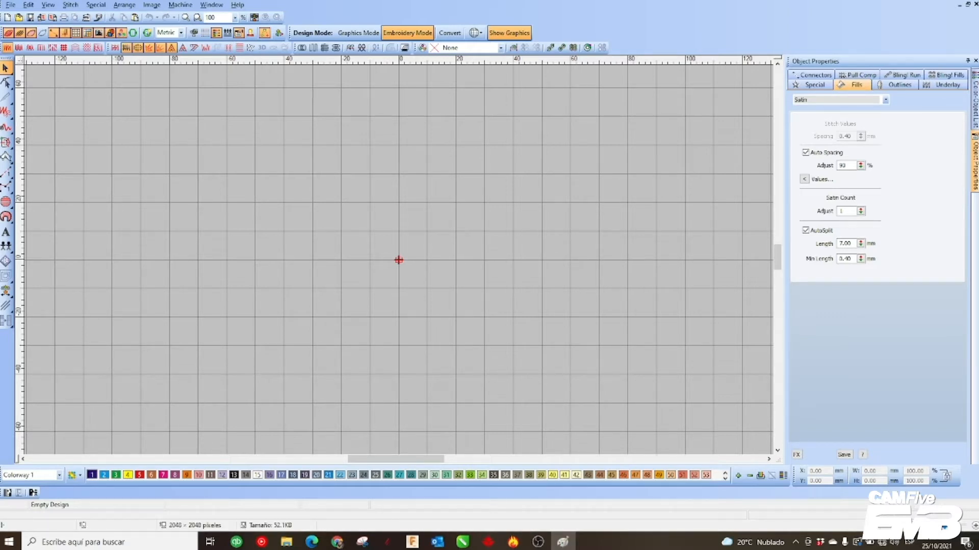
- Paste the copied NY logo bitmap into the empty design and scale it proportionally to about 54 mm wide and high
{"action": "key", "text": "alt+Tab"}
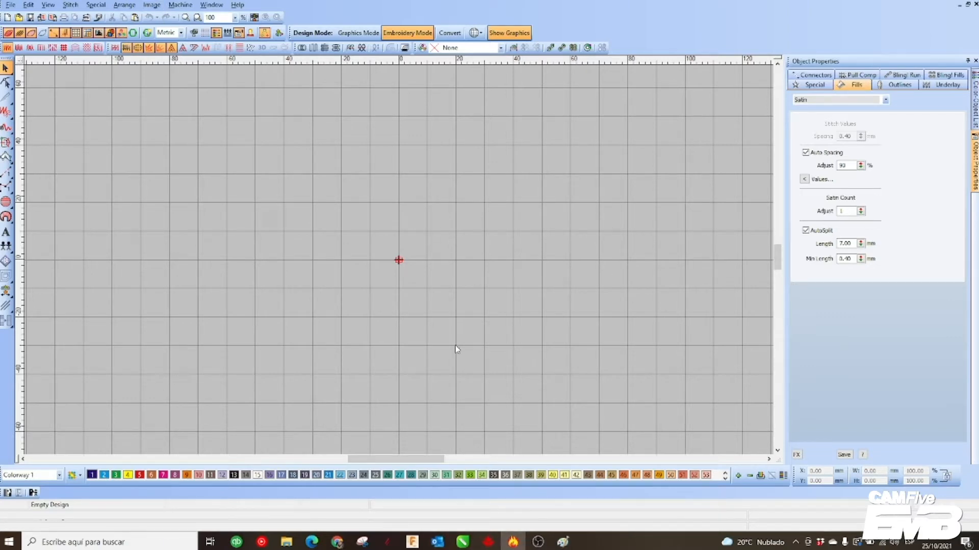
{"action": "key", "text": "ctrl+v"}
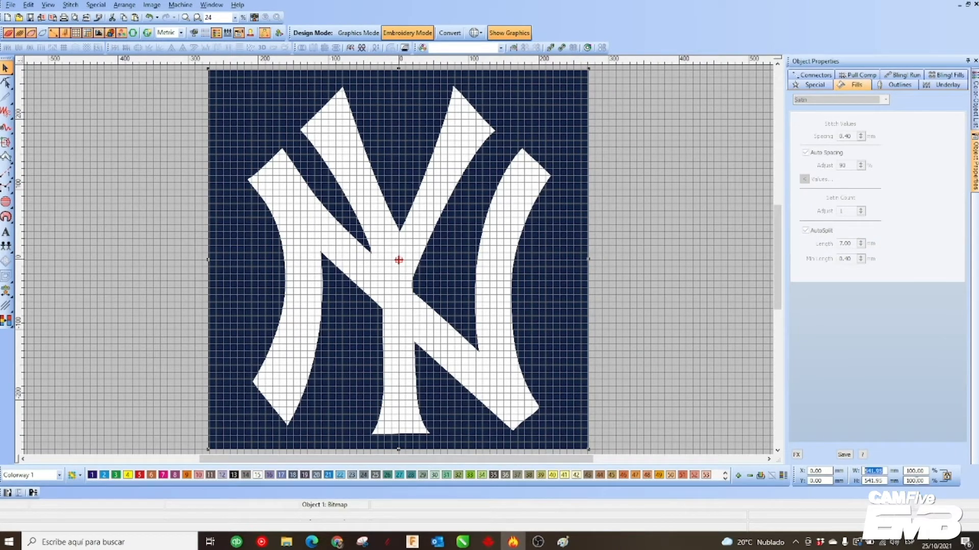
{"action": "key", "text": "Return"}
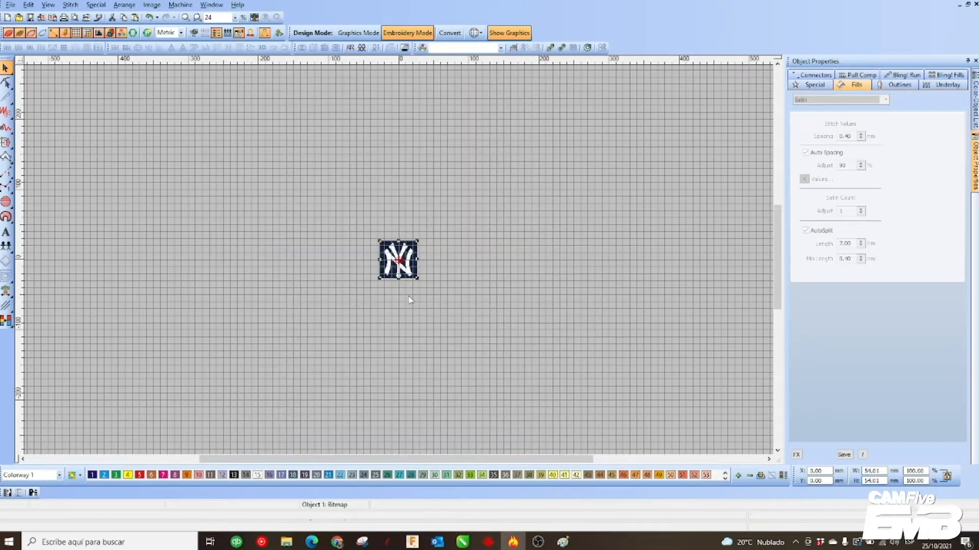
- Move the logo bitmap up about 4.6 mm so the crossing of the two letters sits on the design origin, and deselect it
{"action": "scroll", "coordinate": [411, 258], "scroll_direction": "up", "scroll_amount": 3}
{"action": "left_click_drag", "start_coordinate": [309, 261], "coordinate": [309, 234]}
{"action": "key", "text": "Up"}
{"action": "key", "text": "Up"}
{"action": "key", "text": "Up"}
{"action": "key", "text": "Up"}
{"action": "key", "text": "Up"}
{"action": "key", "text": "Up"}
{"action": "key", "text": "Up"}
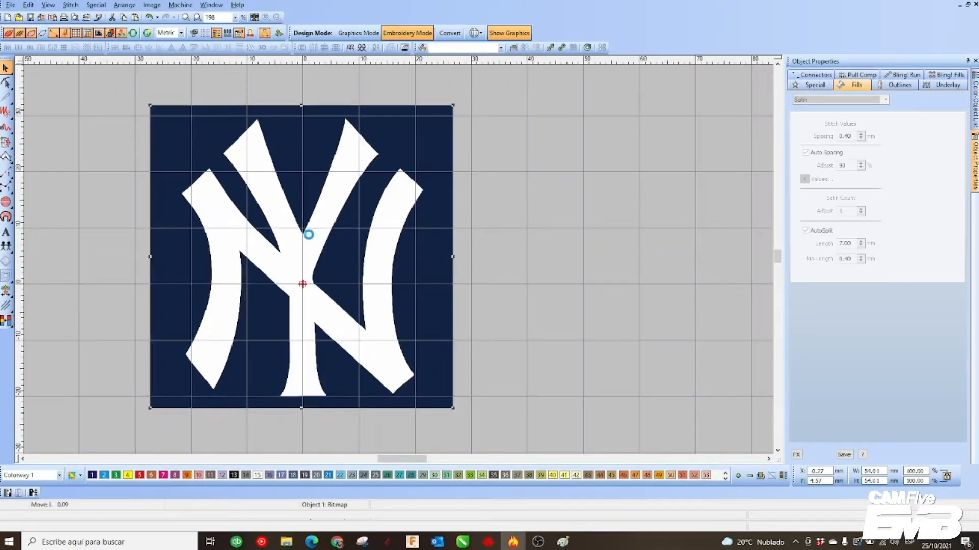
{"action": "key", "text": "Escape"}
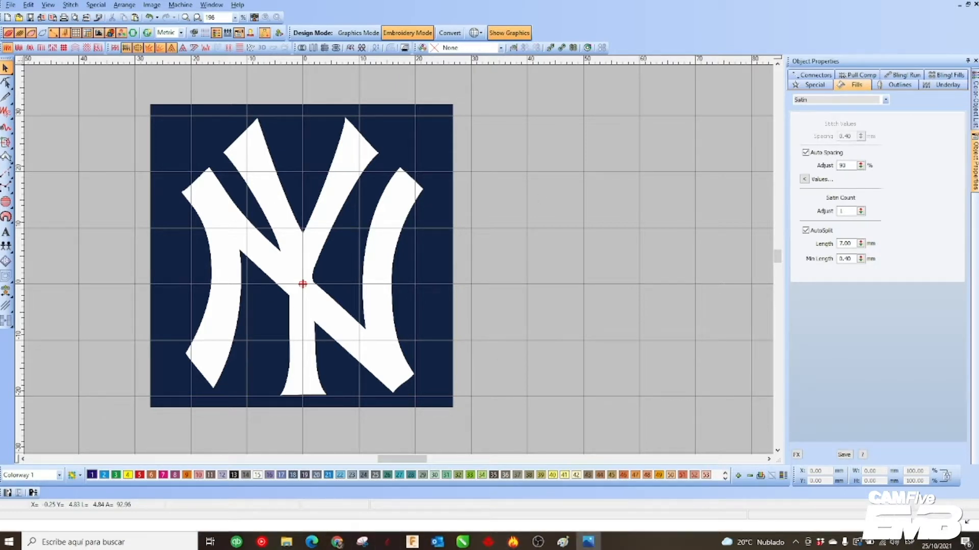
{"action": "key", "text": "alt+Tab"}
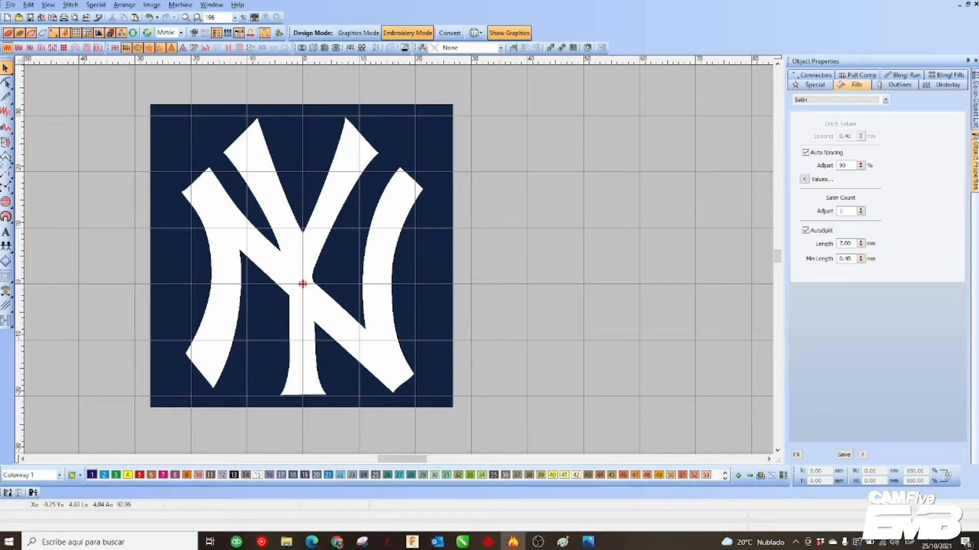
- Digitize a small Input A satin block about 7.6 x 3 mm over the flared foot of the Y's stem and nudge it slightly
{"action": "left_click", "coordinate": [6, 158]}
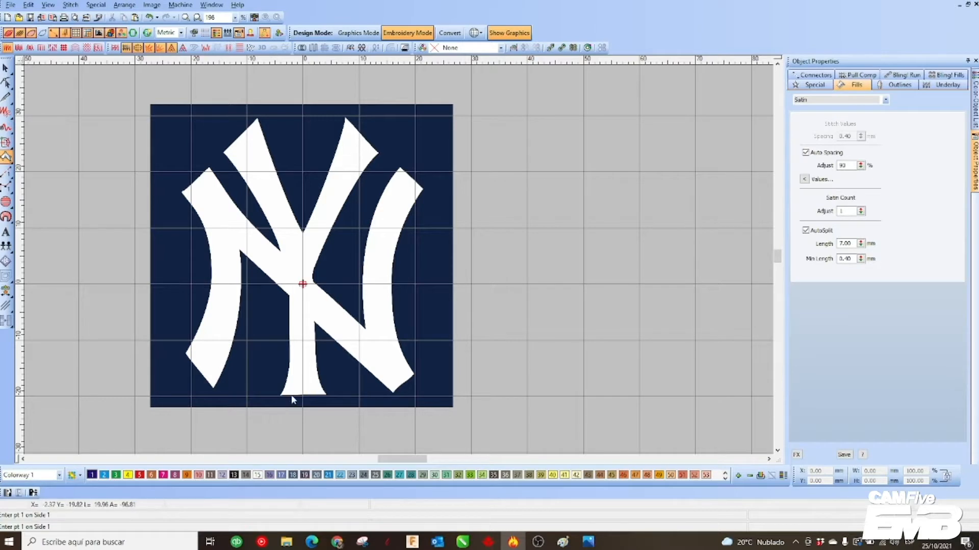
{"action": "scroll", "coordinate": [304, 390], "scroll_direction": "up", "scroll_amount": 2}
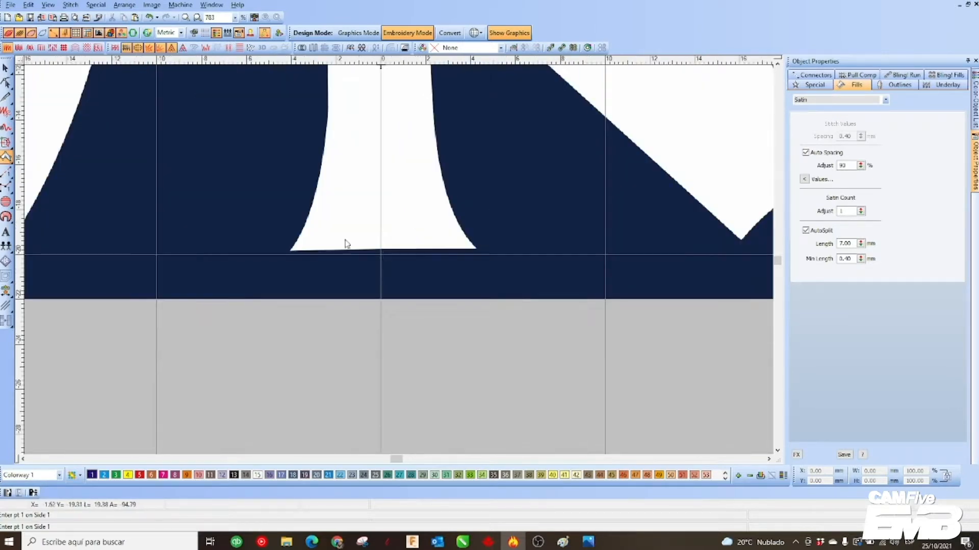
{"action": "left_click", "coordinate": [330, 192]}
{"action": "left_click", "coordinate": [298, 258]}
{"action": "left_click", "coordinate": [429, 191]}
{"action": "left_click", "coordinate": [468, 258]}
{"action": "key", "text": "Return"}
{"action": "key", "text": "t"}
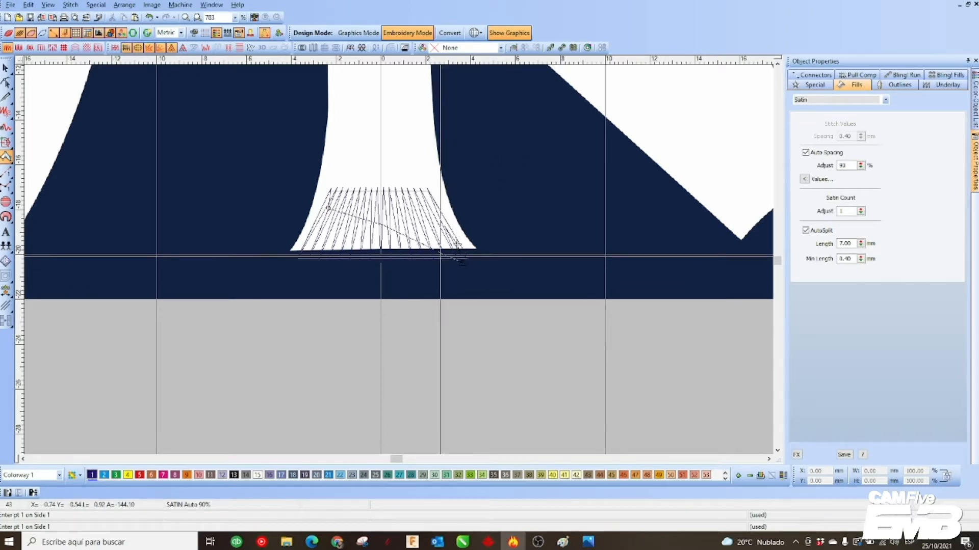
{"action": "left_click", "coordinate": [6, 82]}
{"action": "left_click", "coordinate": [6, 68]}
{"action": "left_click_drag", "start_coordinate": [387, 226], "coordinate": [387, 221]}
{"action": "scroll", "coordinate": [449, 190], "scroll_direction": "down", "scroll_amount": 4}
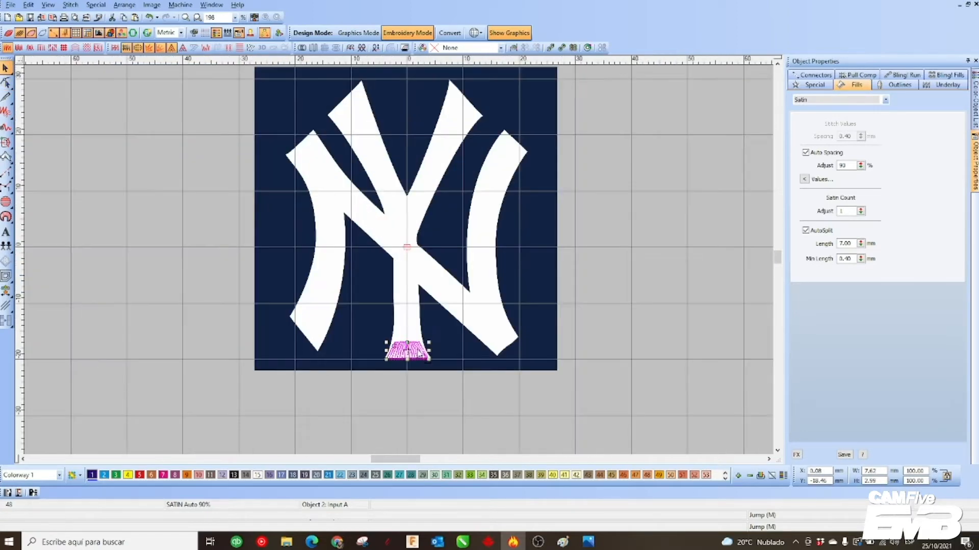
- Digitize an Input A satin column about 8.3 x 20.9 mm over the Y's stem, from the foot up to the junction of the arms
{"action": "scroll", "coordinate": [399, 356], "scroll_direction": "up", "scroll_amount": 2}
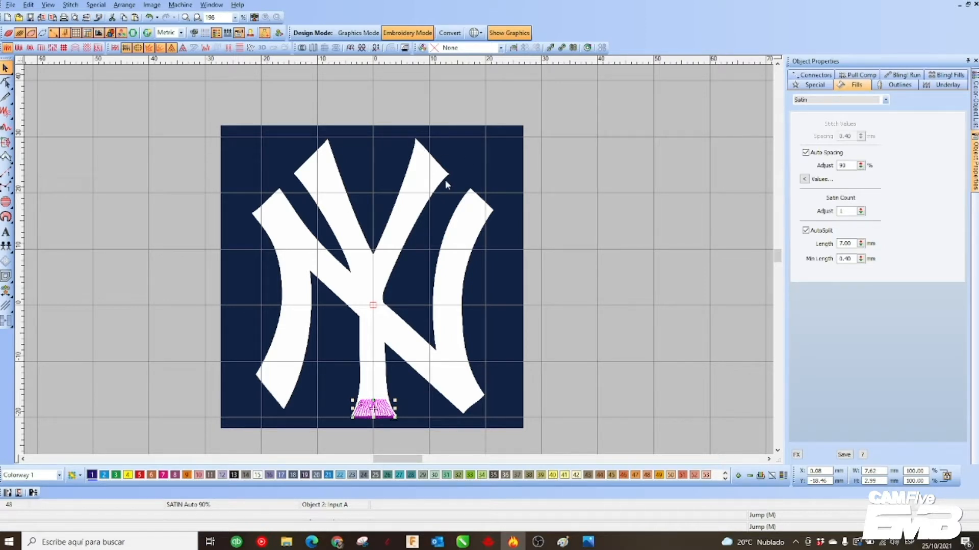
{"action": "left_click", "coordinate": [6, 157]}
{"action": "scroll", "coordinate": [379, 418], "scroll_direction": "up", "scroll_amount": 2}
{"action": "left_click", "coordinate": [460, 246]}
{"action": "left_click", "coordinate": [274, 248]}
{"action": "left_click", "coordinate": [434, 195]}
{"action": "left_click", "coordinate": [301, 191]}
{"action": "left_click", "coordinate": [414, 88]}
{"action": "left_click", "coordinate": [311, 88]}
{"action": "scroll", "coordinate": [312, 89], "scroll_direction": "down", "scroll_amount": 2}
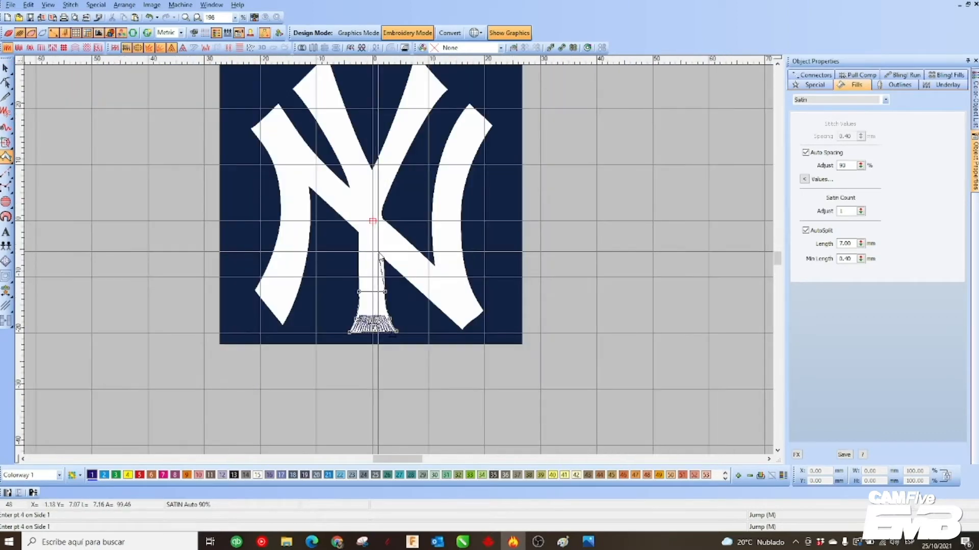
{"action": "left_click", "coordinate": [380, 215]}
{"action": "left_click", "coordinate": [359, 216]}
{"action": "key", "text": "Return"}
{"action": "key", "text": "Escape"}
- With the bitmap temporarily hidden, shift the small satin block at the foot of the stem to Y -18.63 mm
{"action": "scroll", "coordinate": [380, 334], "scroll_direction": "up", "scroll_amount": 2}
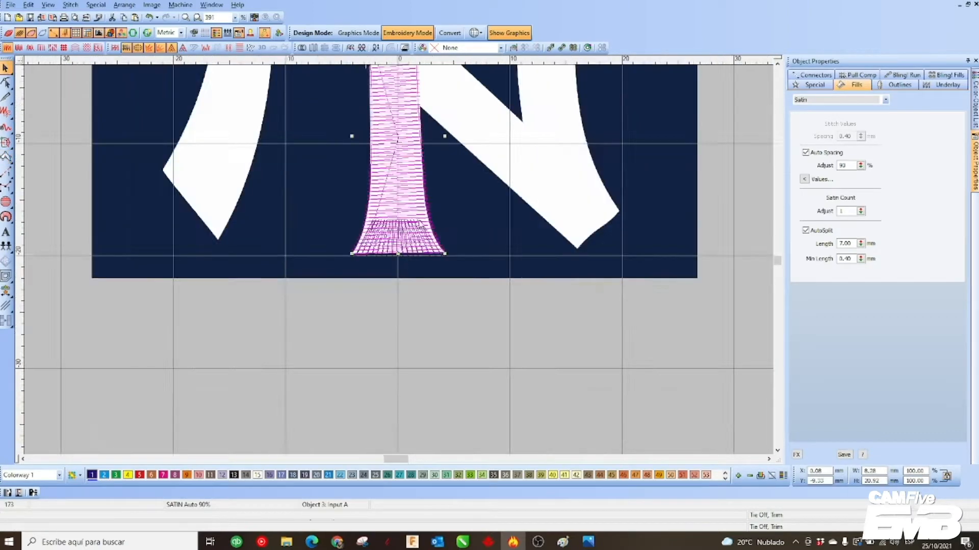
{"action": "left_click", "coordinate": [109, 34]}
{"action": "left_click", "coordinate": [270, 331]}
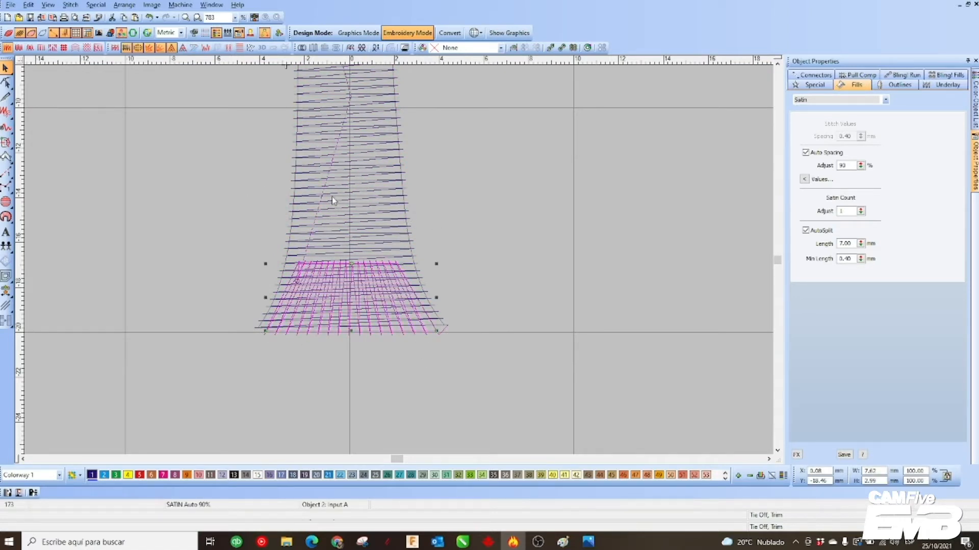
{"action": "left_click_drag", "start_coordinate": [359, 331], "coordinate": [359, 324]}
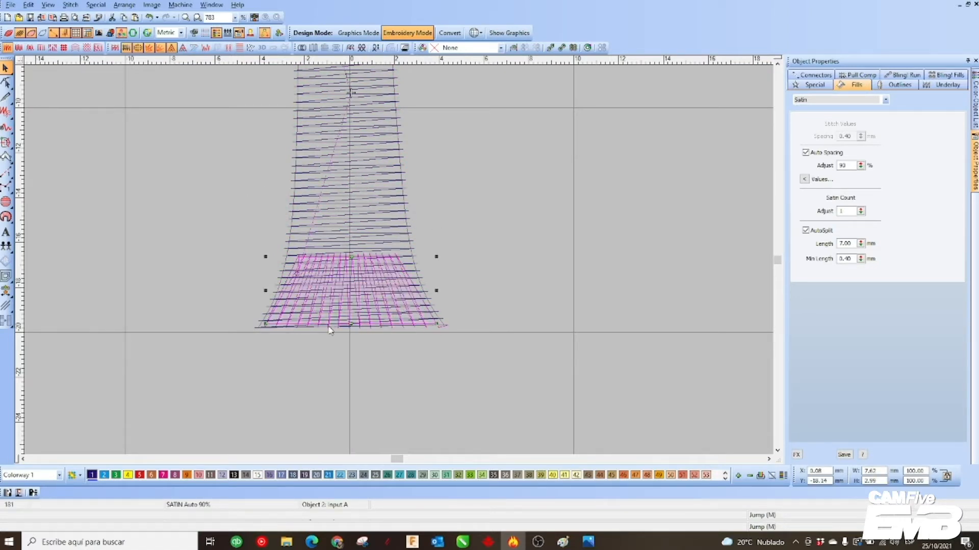
{"action": "left_click_drag", "start_coordinate": [357, 278], "coordinate": [358, 287]}
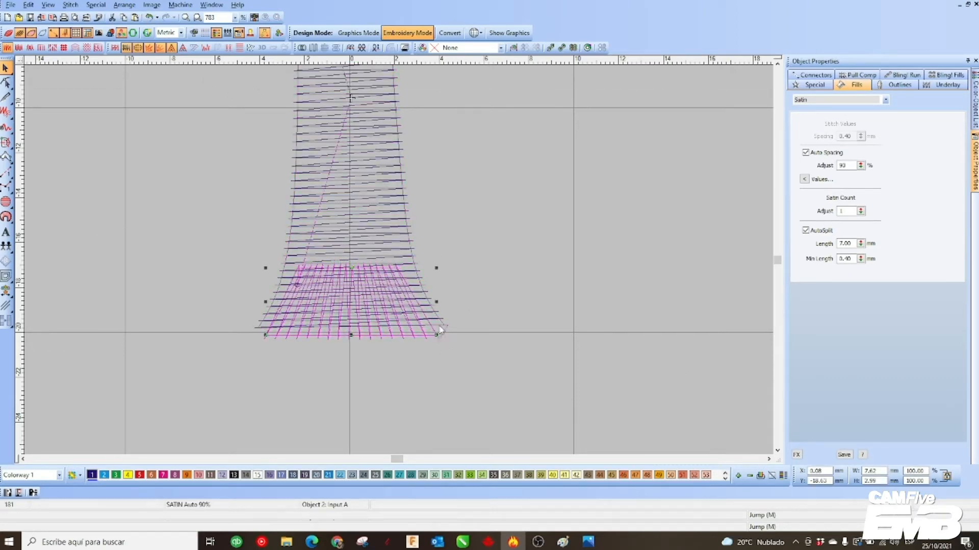
{"action": "scroll", "coordinate": [436, 332], "scroll_direction": "down", "scroll_amount": 2}
{"action": "left_click", "coordinate": [99, 33]}
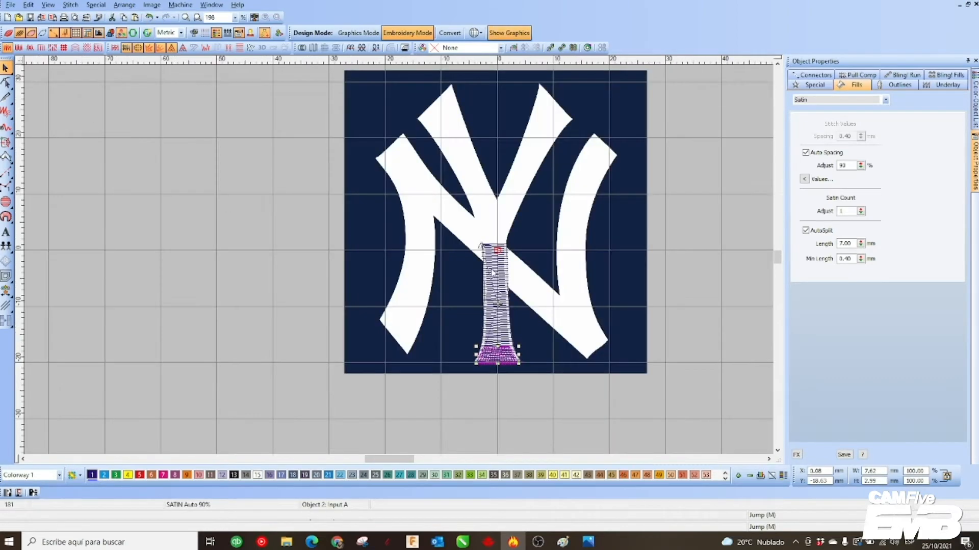
- Digitize a 2.50 mm run stitch from the top of the stem up through the Y's right arm to its tip
{"action": "left_click", "coordinate": [6, 158]}
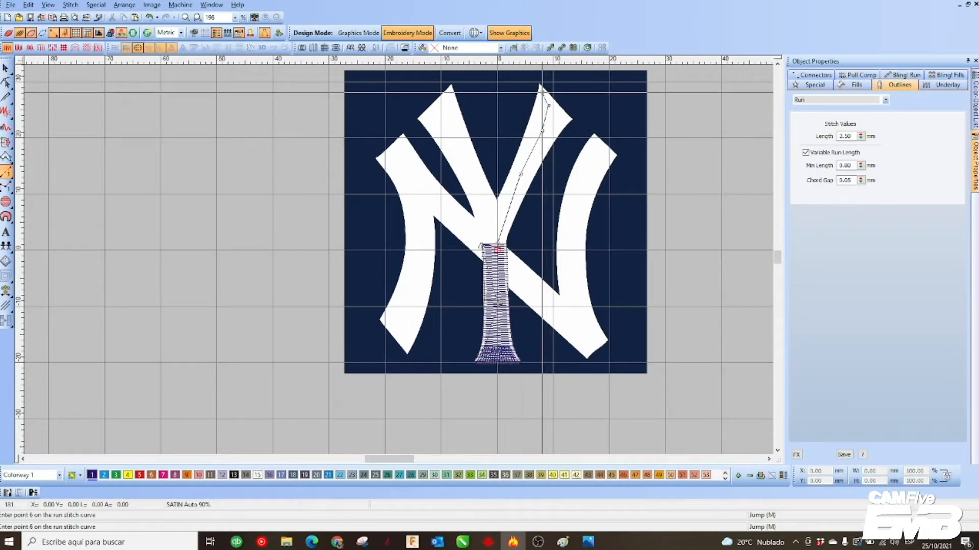
{"action": "left_click", "coordinate": [7, 158]}
{"action": "scroll", "coordinate": [549, 84], "scroll_direction": "up", "scroll_amount": 1}
{"action": "left_click", "coordinate": [384, 290]}
{"action": "left_click", "coordinate": [389, 254]}
{"action": "left_click", "coordinate": [423, 331]}
{"action": "left_click", "coordinate": [450, 317]}
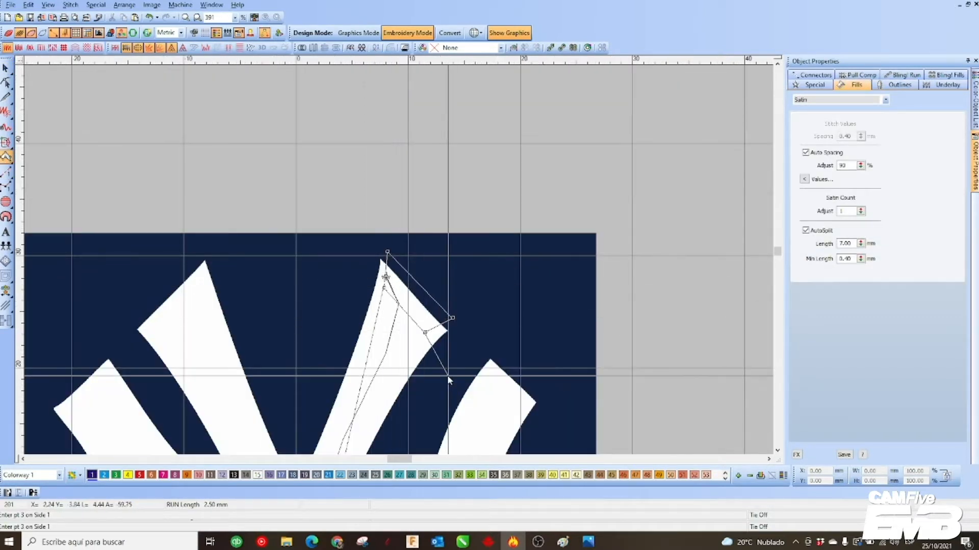
{"action": "key", "text": "Return"}
{"action": "key", "text": "Escape"}
{"action": "key", "text": "Delete"}
- Digitize an Input A satin column about 14.2 x 28.8 mm along the Y's right arm, from its tip down to the junction
{"action": "key", "text": "space"}
{"action": "left_click", "coordinate": [382, 259]}
{"action": "left_click", "coordinate": [395, 272]}
{"action": "left_click", "coordinate": [371, 296]}
{"action": "left_click", "coordinate": [414, 295]}
{"action": "left_click", "coordinate": [365, 320]}
{"action": "left_click", "coordinate": [434, 319]}
{"action": "left_click", "coordinate": [361, 331]}
{"action": "left_click", "coordinate": [447, 331]}
{"action": "left_click", "coordinate": [355, 350]}
{"action": "left_click", "coordinate": [424, 354]}
{"action": "left_click", "coordinate": [340, 389]}
{"action": "left_click", "coordinate": [397, 396]}
{"action": "scroll", "coordinate": [369, 379], "scroll_direction": "down", "scroll_amount": 1}
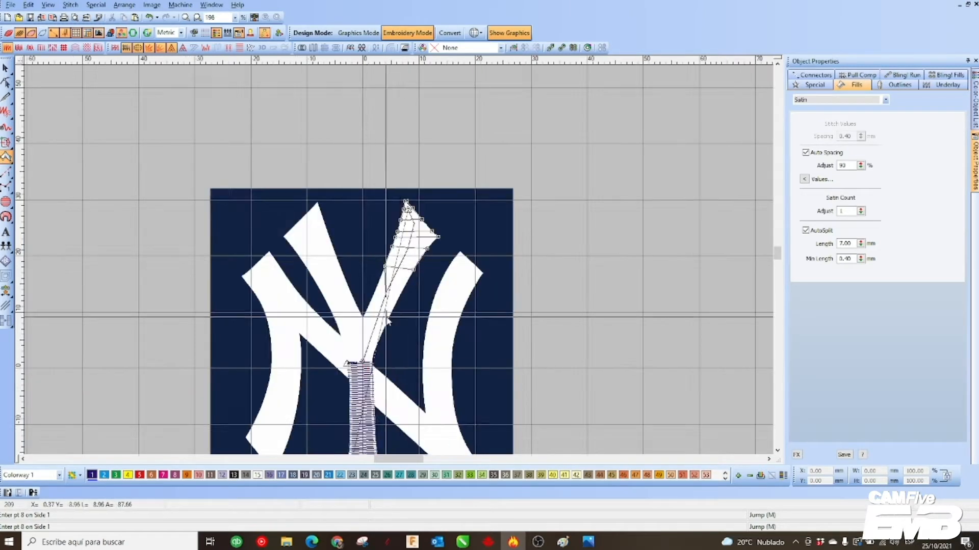
{"action": "scroll", "coordinate": [382, 316], "scroll_direction": "up", "scroll_amount": 1}
{"action": "left_click", "coordinate": [389, 210]}
{"action": "left_click", "coordinate": [438, 224]}
{"action": "left_click", "coordinate": [365, 265]}
{"action": "left_click", "coordinate": [410, 280]}
{"action": "left_click", "coordinate": [360, 318]}
{"action": "left_click", "coordinate": [391, 321]}
{"action": "left_click", "coordinate": [358, 341]}
{"action": "left_click", "coordinate": [386, 341]}
{"action": "key", "text": "Return"}
{"action": "scroll", "coordinate": [407, 352], "scroll_direction": "down", "scroll_amount": 1}
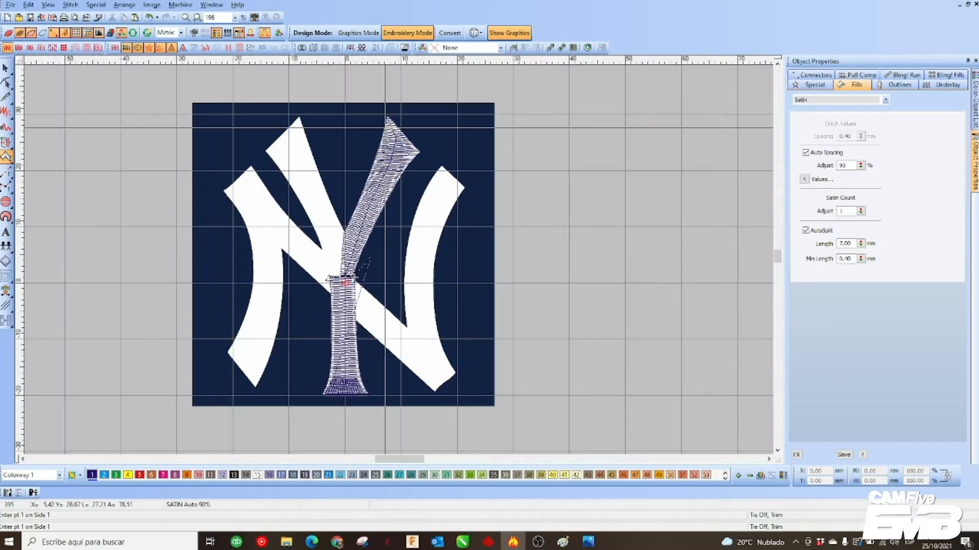
{"action": "key", "text": "d"}
{"action": "scroll", "coordinate": [352, 133], "scroll_direction": "up", "scroll_amount": 1}
{"action": "key", "text": "d"}
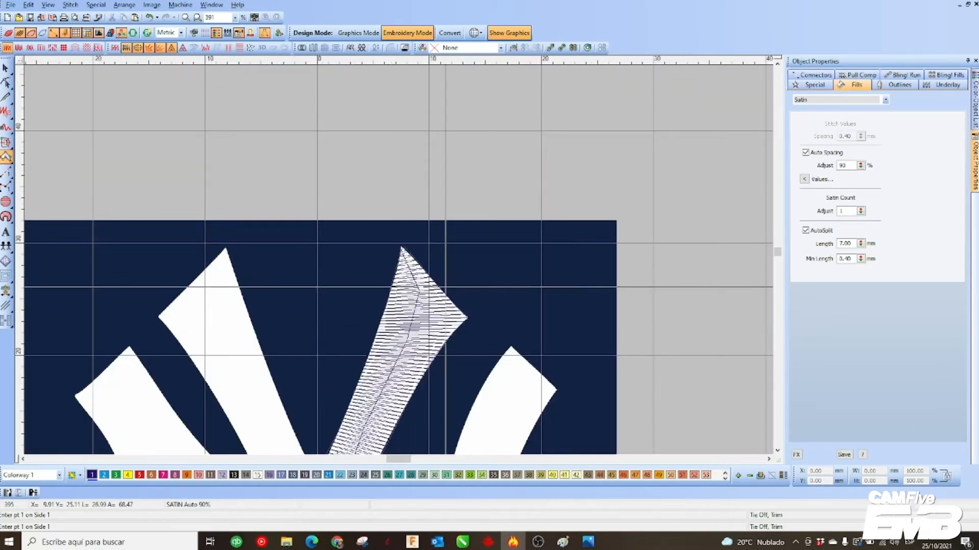
{"action": "key", "text": "Escape"}
{"action": "scroll", "coordinate": [424, 301], "scroll_direction": "down", "scroll_amount": 1}
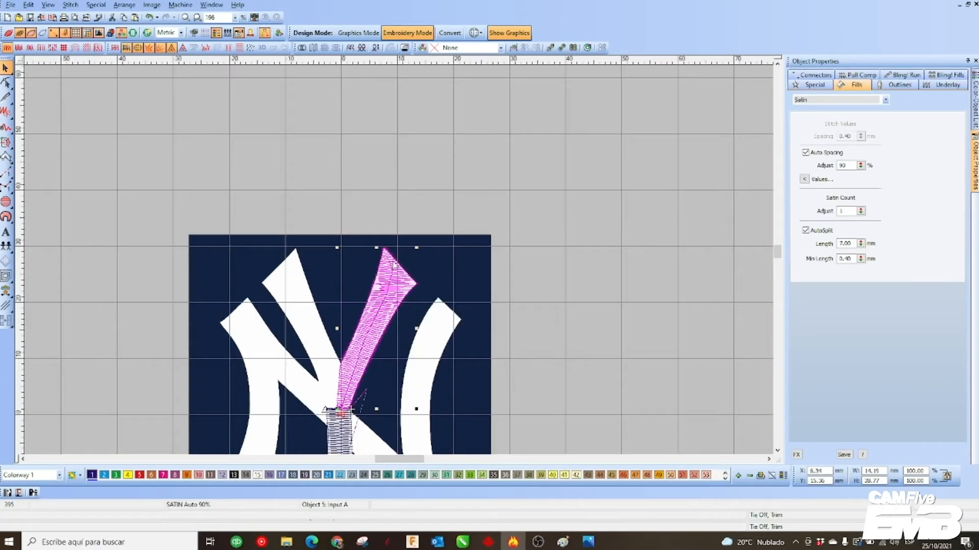
- Digitize a 2.50 mm run stitch from the junction up through the Y's left arm to its tip
{"action": "left_click", "coordinate": [6, 175]}
{"action": "left_click", "coordinate": [339, 408]}
{"action": "left_click", "coordinate": [285, 278]}
{"action": "left_click", "coordinate": [293, 257]}
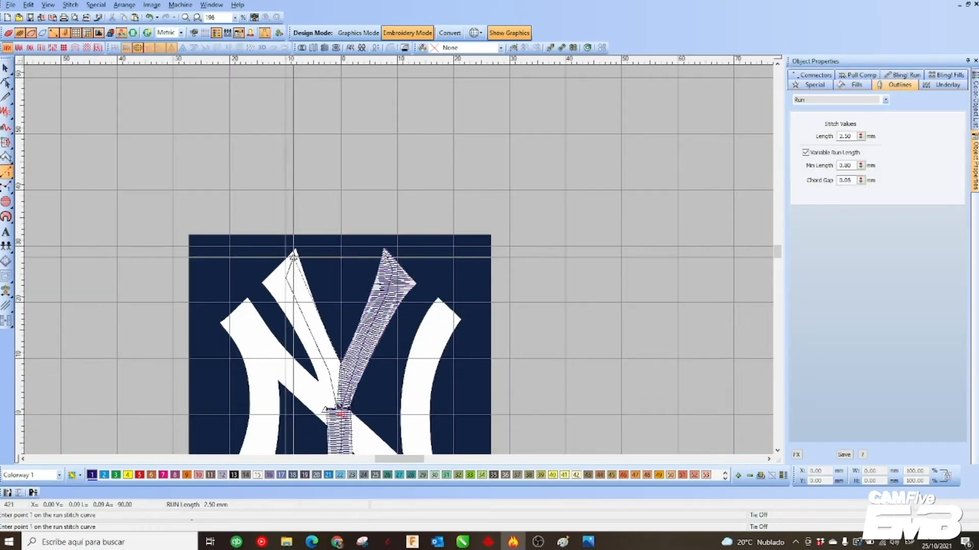
{"action": "key", "text": "Return"}
- Digitize an Input A satin column about 14.5 x 28.7 mm along the Y's left arm, from its tip down to the junction
{"action": "key", "text": "space"}
{"action": "scroll", "coordinate": [292, 254], "scroll_direction": "up", "scroll_amount": 1}
{"action": "scroll", "coordinate": [399, 262], "scroll_direction": "up", "scroll_amount": 1}
{"action": "left_click", "coordinate": [380, 243]}
{"action": "left_click", "coordinate": [380, 242]}
{"action": "left_click", "coordinate": [326, 299]}
{"action": "left_click", "coordinate": [401, 302]}
{"action": "left_click", "coordinate": [284, 344]}
{"action": "left_click", "coordinate": [416, 348]}
{"action": "left_click", "coordinate": [244, 382]}
{"action": "left_click", "coordinate": [429, 383]}
{"action": "left_click", "coordinate": [272, 413]}
{"action": "left_click", "coordinate": [435, 401]}
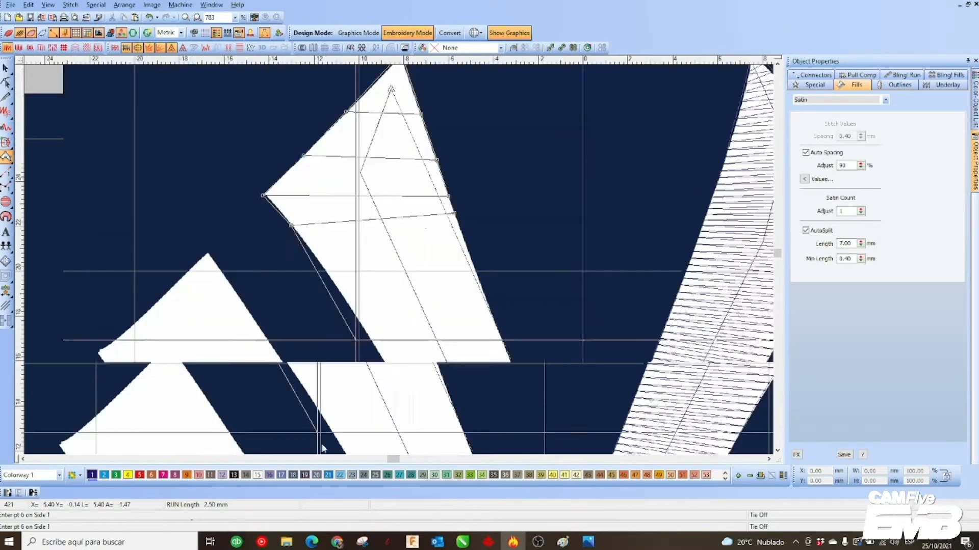
{"action": "left_click", "coordinate": [338, 289]}
{"action": "left_click", "coordinate": [477, 277]}
{"action": "left_click", "coordinate": [397, 386]}
{"action": "left_click", "coordinate": [513, 367]}
{"action": "left_click", "coordinate": [390, 277]}
{"action": "left_click", "coordinate": [497, 260]}
{"action": "left_click", "coordinate": [427, 354]}
{"action": "left_click", "coordinate": [539, 348]}
{"action": "left_click", "coordinate": [405, 303]}
{"action": "left_click", "coordinate": [501, 302]}
{"action": "left_click", "coordinate": [417, 349]}
{"action": "left_click", "coordinate": [494, 349]}
{"action": "left_click", "coordinate": [442, 432]}
{"action": "left_click", "coordinate": [478, 343]}
{"action": "right_click", "coordinate": [477, 342]}
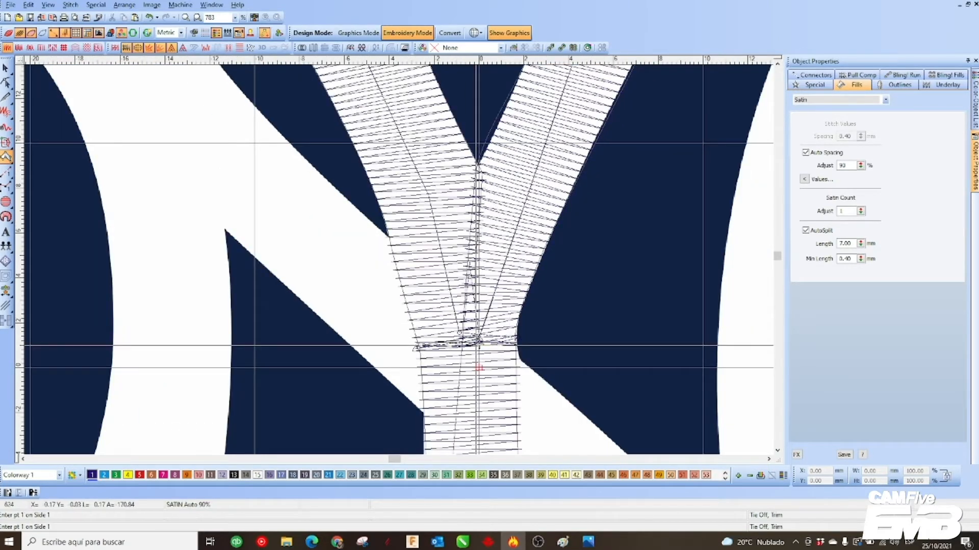
- Examine the start and end points of the Y's stem, right arm and left arm columns with the Reshape tool
{"action": "scroll", "coordinate": [363, 189], "scroll_direction": "down", "scroll_amount": 2}
{"action": "left_click", "coordinate": [6, 82]}
{"action": "left_click", "coordinate": [407, 345]}
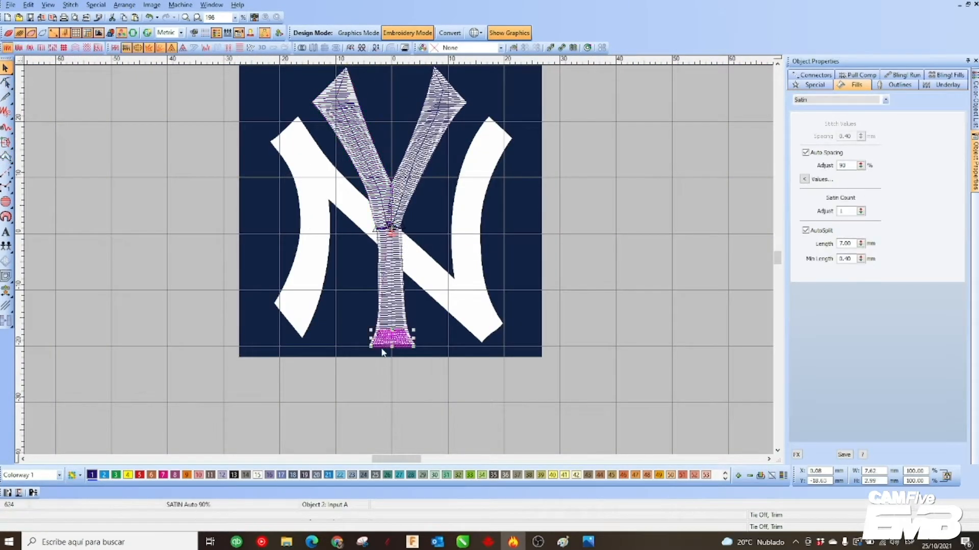
{"action": "left_click", "coordinate": [402, 345]}
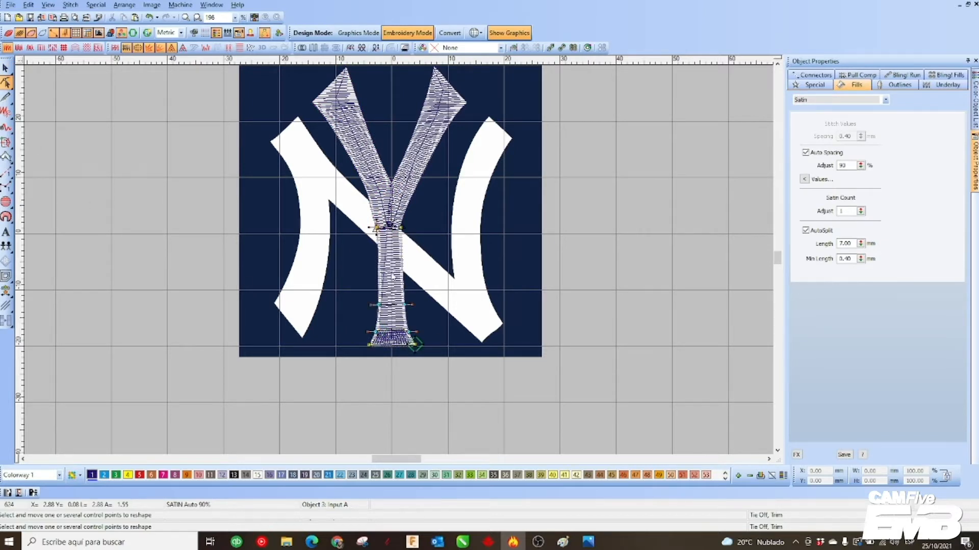
{"action": "left_click", "coordinate": [438, 117]}
{"action": "left_click", "coordinate": [435, 73]}
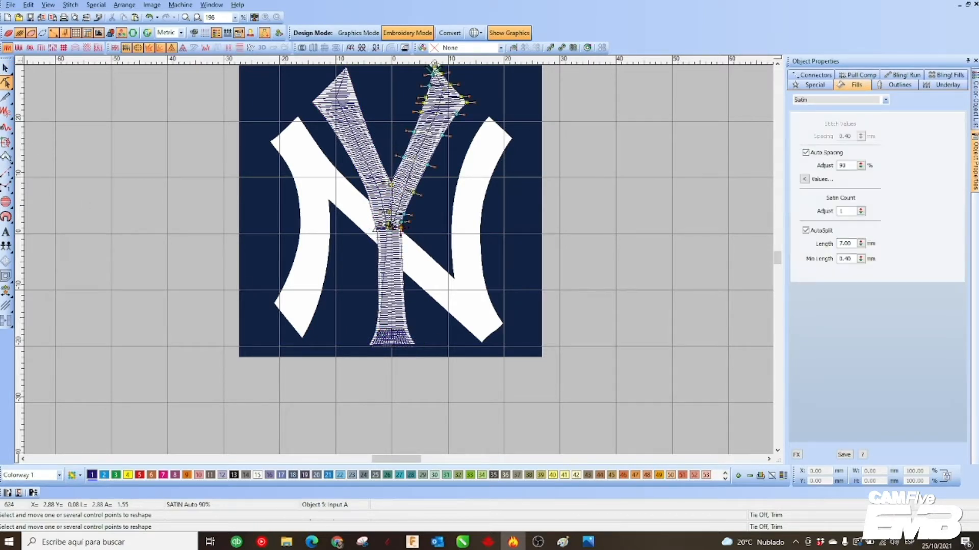
{"action": "left_click", "coordinate": [388, 225]}
{"action": "left_click", "coordinate": [346, 75]}
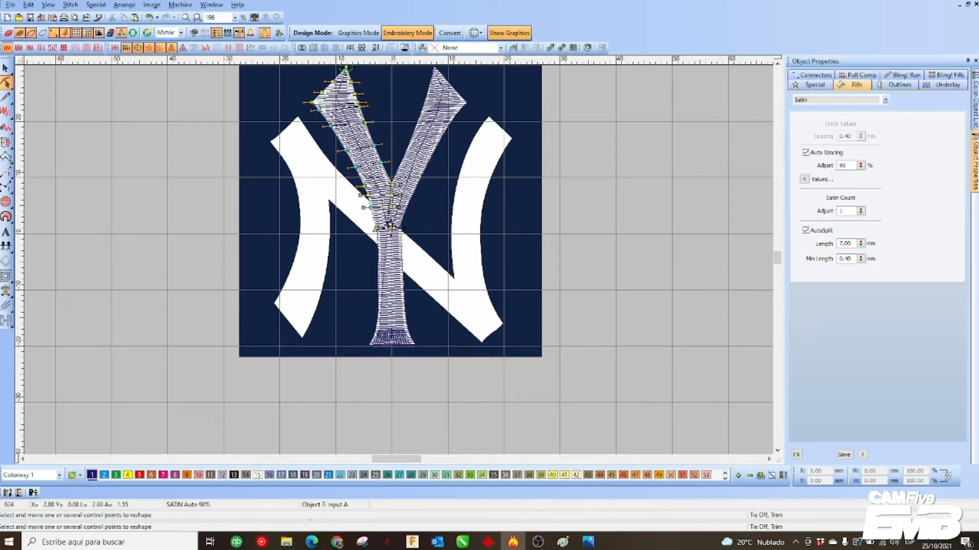
{"action": "key", "text": "Escape"}
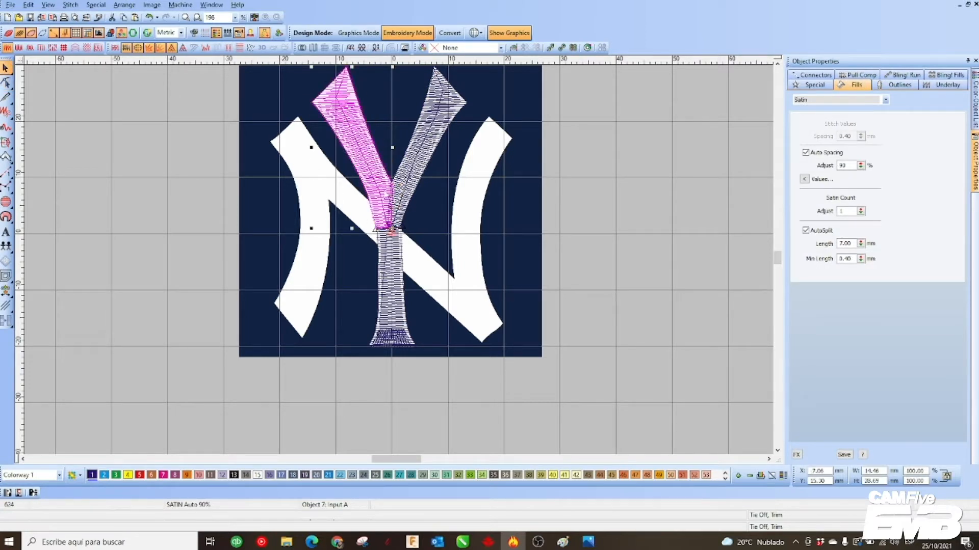
- Digitize a 2.50 mm run stitch from the Y's junction along the N's diagonal and down its left leg to the bottom tip
{"action": "left_click", "coordinate": [6, 171]}
{"action": "left_click", "coordinate": [376, 229]}
{"action": "left_click", "coordinate": [327, 180]}
{"action": "left_click", "coordinate": [304, 163]}
{"action": "left_click", "coordinate": [316, 233]}
{"action": "left_click", "coordinate": [304, 284]}
{"action": "left_click", "coordinate": [296, 303]}
{"action": "left_click", "coordinate": [301, 328]}
{"action": "key", "text": "Return"}
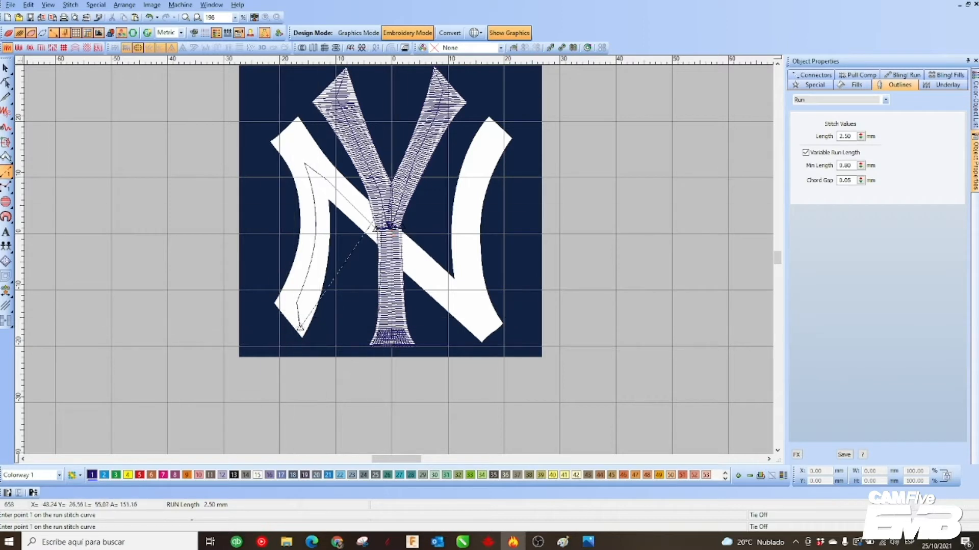
- Digitize an Input A satin column along the N's left leg, from its bottom tip up to its top end
{"action": "left_click", "coordinate": [5, 157]}
{"action": "left_click", "coordinate": [302, 339]}
{"action": "left_click", "coordinate": [300, 338]}
{"action": "left_click", "coordinate": [275, 302]}
{"action": "left_click", "coordinate": [317, 308]}
{"action": "left_click", "coordinate": [288, 278]}
{"action": "left_click", "coordinate": [324, 281]}
{"action": "left_click", "coordinate": [300, 227]}
{"action": "left_click", "coordinate": [330, 227]}
{"action": "left_click", "coordinate": [293, 177]}
{"action": "left_click", "coordinate": [322, 174]}
{"action": "left_click", "coordinate": [274, 150]}
{"action": "left_click", "coordinate": [301, 146]}
{"action": "left_click", "coordinate": [268, 140]}
{"action": "left_click", "coordinate": [297, 137]}
{"action": "left_click", "coordinate": [287, 128]}
{"action": "left_click", "coordinate": [296, 128]}
{"action": "key", "text": "Return"}
- Digitize an Input A satin column along the upper half of the N's diagonal, from its top end down to the Y's stem
{"action": "left_click", "coordinate": [298, 117]}
{"action": "left_click", "coordinate": [298, 117]}
{"action": "left_click", "coordinate": [279, 134]}
{"action": "left_click", "coordinate": [308, 132]}
{"action": "left_click", "coordinate": [291, 131]}
{"action": "left_click", "coordinate": [307, 131]}
{"action": "left_click", "coordinate": [298, 157]}
{"action": "left_click", "coordinate": [317, 145]}
{"action": "left_click", "coordinate": [322, 195]}
{"action": "left_click", "coordinate": [339, 174]}
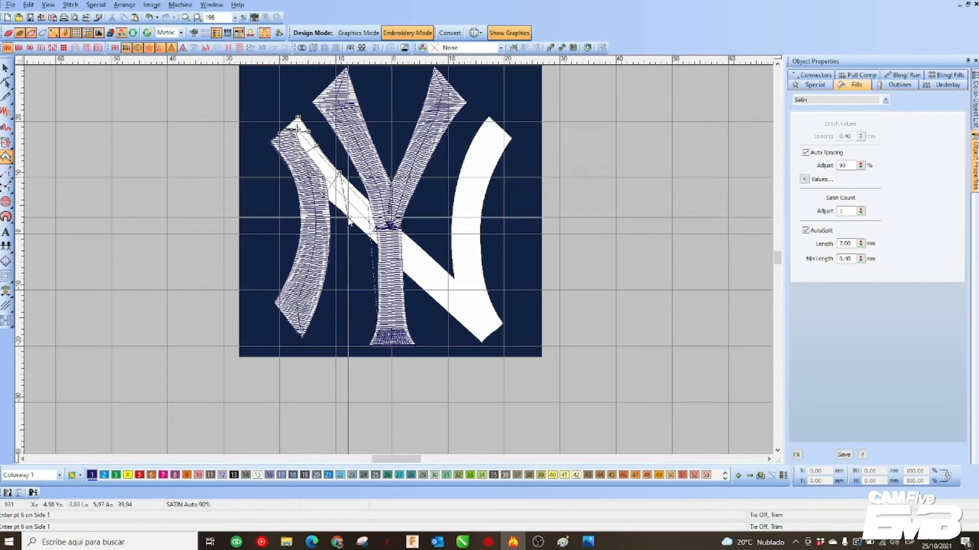
{"action": "left_click", "coordinate": [352, 222]}
{"action": "left_click", "coordinate": [368, 201]}
{"action": "left_click", "coordinate": [364, 232]}
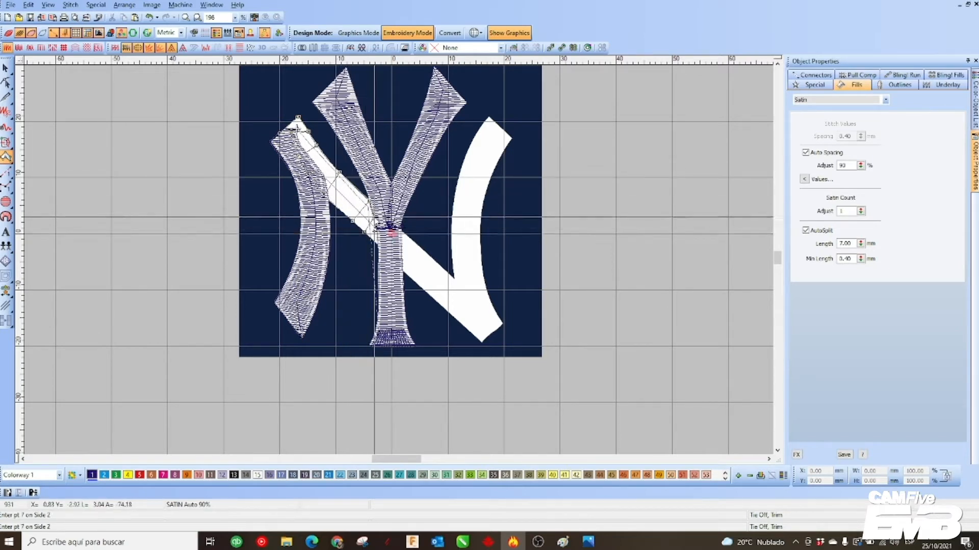
{"action": "left_click", "coordinate": [377, 227]}
{"action": "key", "text": "Return"}
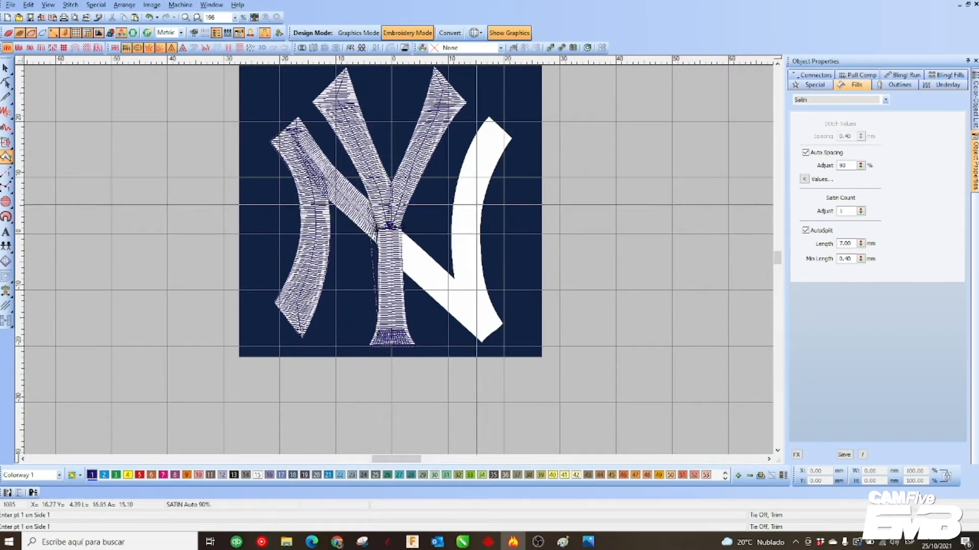
- Digitize a 2.50 mm run stitch from the junction down the N's lower diagonal and up its right leg to the top
{"action": "left_click", "coordinate": [6, 172]}
{"action": "left_click", "coordinate": [402, 239]}
{"action": "left_click", "coordinate": [414, 264]}
{"action": "left_click", "coordinate": [467, 306]}
{"action": "left_click", "coordinate": [480, 313]}
{"action": "left_click", "coordinate": [468, 261]}
{"action": "left_click", "coordinate": [469, 202]}
{"action": "left_click", "coordinate": [488, 130]}
{"action": "key", "text": "Return"}
- Digitize an Input A satin column about 10.7 x 36.6 mm along the N's right leg, from its top down to the bottom corner
{"action": "left_click", "coordinate": [6, 157]}
{"action": "left_click", "coordinate": [488, 116]}
{"action": "left_click", "coordinate": [490, 116]}
{"action": "left_click", "coordinate": [477, 133]}
{"action": "left_click", "coordinate": [510, 138]}
{"action": "left_click", "coordinate": [467, 152]}
{"action": "left_click", "coordinate": [500, 157]}
{"action": "left_click", "coordinate": [459, 171]}
{"action": "left_click", "coordinate": [490, 177]}
{"action": "left_click", "coordinate": [453, 206]}
{"action": "left_click", "coordinate": [482, 206]}
{"action": "left_click", "coordinate": [451, 245]}
{"action": "left_click", "coordinate": [480, 245]}
{"action": "left_click", "coordinate": [454, 279]}
{"action": "left_click", "coordinate": [479, 275]}
{"action": "left_click", "coordinate": [457, 291]}
{"action": "left_click", "coordinate": [487, 291]}
{"action": "left_click", "coordinate": [478, 314]}
{"action": "left_click", "coordinate": [496, 313]}
{"action": "left_click", "coordinate": [484, 320]}
{"action": "left_click", "coordinate": [502, 323]}
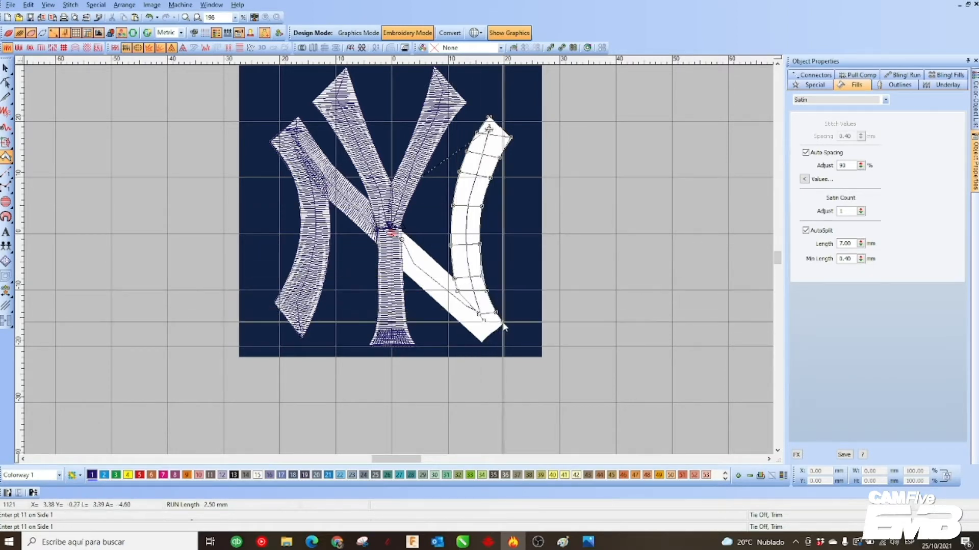
{"action": "key", "text": "Return"}
- Digitize an Input A satin column about 18.9 x 20.5 mm along the N's lower diagonal, from its bottom corner up to the junction
{"action": "left_click", "coordinate": [481, 343]}
{"action": "left_click", "coordinate": [481, 342]}
{"action": "left_click", "coordinate": [504, 322]}
{"action": "left_click", "coordinate": [466, 329]}
{"action": "left_click", "coordinate": [454, 317]}
{"action": "left_click", "coordinate": [425, 289]}
{"action": "left_click", "coordinate": [415, 245]}
{"action": "left_click", "coordinate": [402, 271]}
{"action": "left_click", "coordinate": [399, 230]}
{"action": "left_click", "coordinate": [397, 233]}
{"action": "key", "text": "Return"}
- Render the design in TrueView and check the outline of the N's lower diagonal column
{"action": "key", "text": "t"}
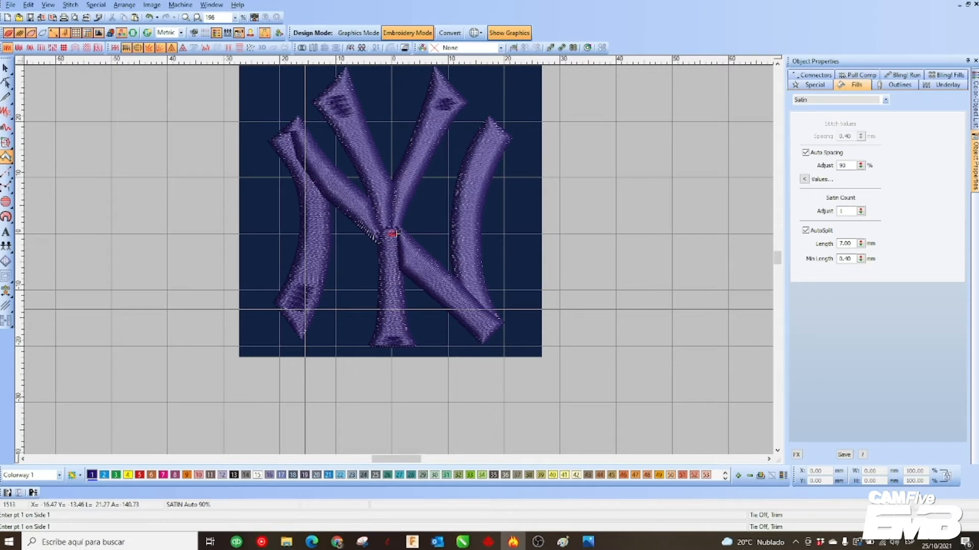
{"action": "key", "text": "Escape"}
{"action": "left_click", "coordinate": [397, 251]}
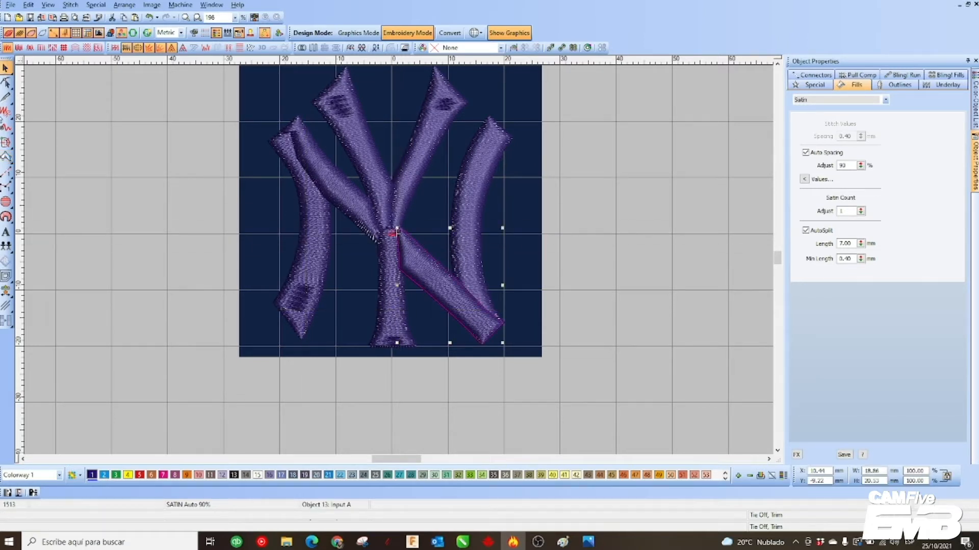
{"action": "key", "text": "Escape"}
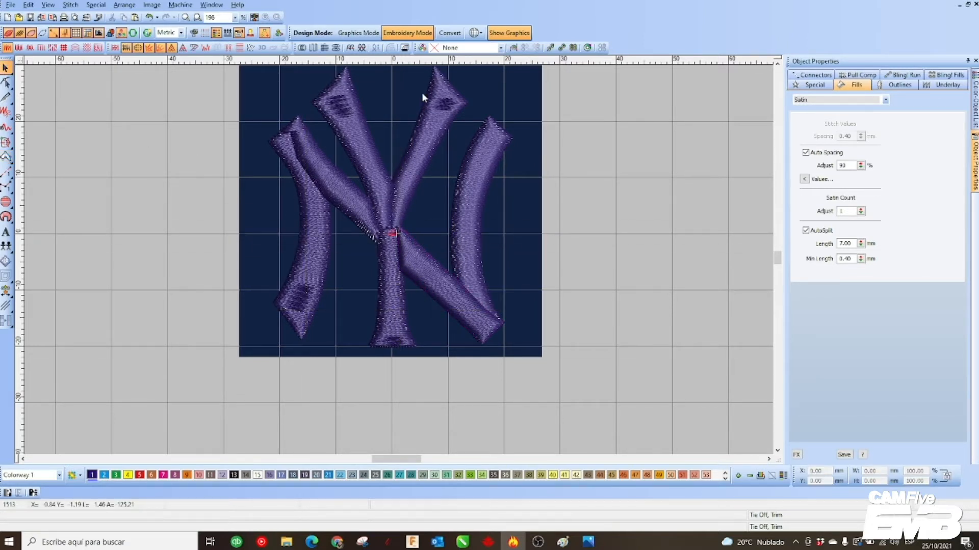
- Move the six Y objects behind the N objects in the stitching sequence of the Color-Object List
{"action": "left_click", "coordinate": [974, 102]}
{"action": "left_click", "coordinate": [821, 121]}
{"action": "left_click", "coordinate": [821, 213], "text": "shift"}
{"action": "left_click_drag", "start_coordinate": [821, 122], "coordinate": [818, 321]}
- Examine the stitching order by stepping through the design's objects one after another
{"action": "left_click", "coordinate": [821, 120]}
{"action": "key", "text": "Tab"}
{"action": "key", "text": "Tab"}
{"action": "key", "text": "Tab"}
{"action": "key", "text": "Tab"}
{"action": "key", "text": "Tab"}
{"action": "key", "text": "Tab"}
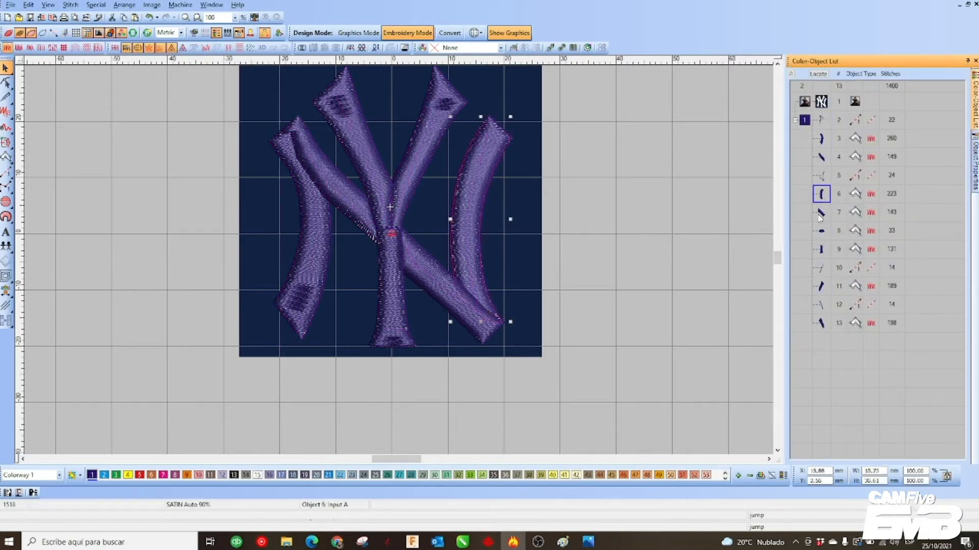
{"action": "key", "text": "Escape"}
- Digitize a run stitch from the junction down the Y's stem to its base and sequence it just before the base column
{"action": "key", "text": "space"}
{"action": "left_click", "coordinate": [391, 234]}
{"action": "left_click", "coordinate": [391, 328]}
{"action": "left_click", "coordinate": [380, 342]}
{"action": "key", "text": "Return"}
{"action": "left_click_drag", "start_coordinate": [824, 343], "coordinate": [821, 231]}
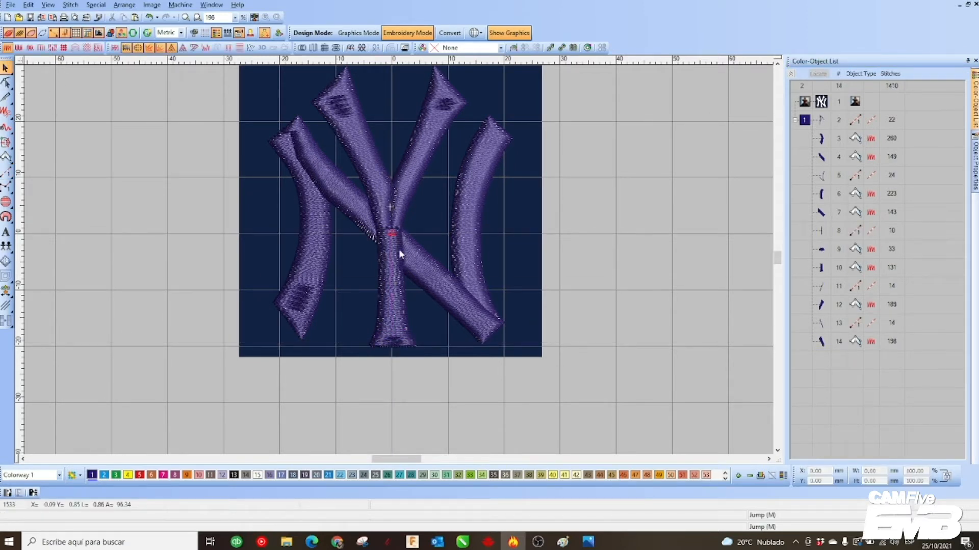
- Digitize a 2.50 mm run stitch about 19 x 42 mm through the Y's stem and both arms, and move it first in the sequence
{"action": "key", "text": "space"}
{"action": "left_click", "coordinate": [386, 338]}
{"action": "left_click", "coordinate": [403, 338]}
{"action": "right_click", "coordinate": [392, 300]}
{"action": "right_click", "coordinate": [389, 223]}
{"action": "right_click", "coordinate": [421, 153]}
{"action": "left_click", "coordinate": [444, 100]}
{"action": "left_click", "coordinate": [391, 206]}
{"action": "left_click", "coordinate": [338, 100]}
{"action": "left_click", "coordinate": [388, 225]}
{"action": "key", "text": "Return"}
{"action": "key", "text": "space"}
{"action": "left_click_drag", "start_coordinate": [821, 360], "coordinate": [824, 117]}
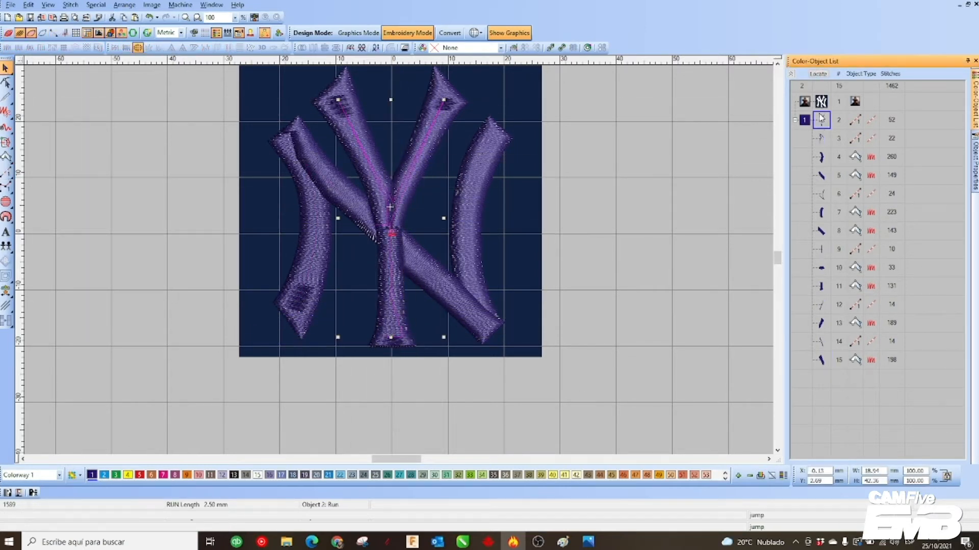
- Select all the satin columns, disable Auto Spacing and AutoSplit, and set their stitch spacing to 0.20 mm
{"action": "left_click", "coordinate": [110, 217]}
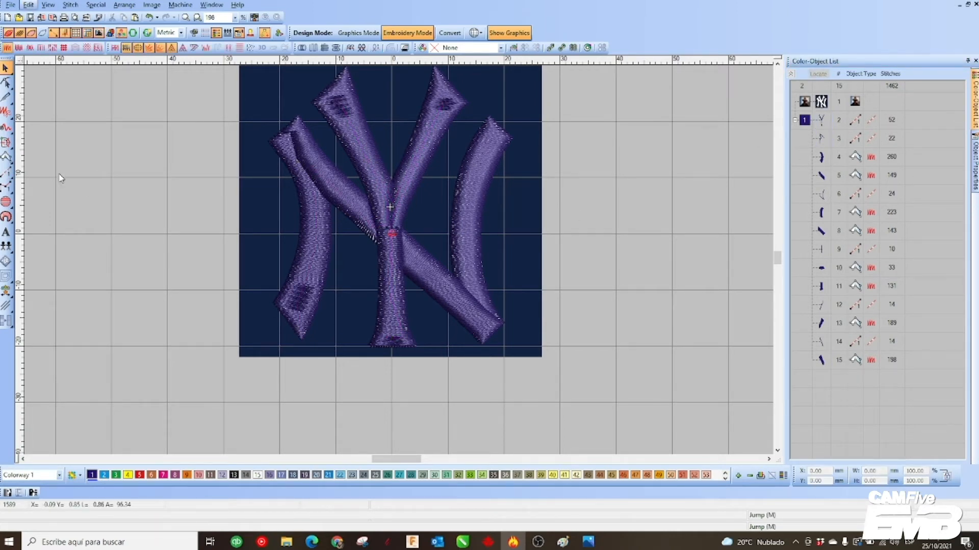
{"action": "key", "text": "ctrl+a"}
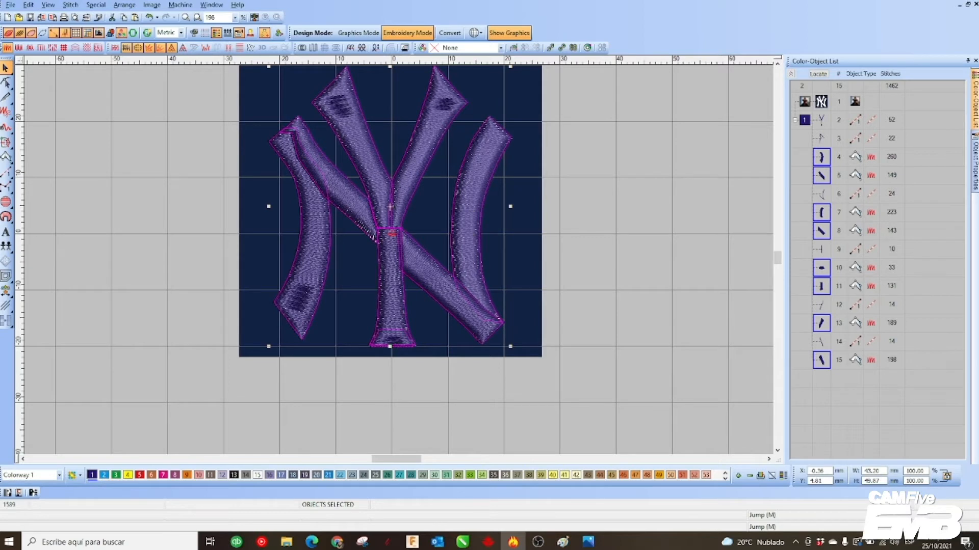
{"action": "left_click", "coordinate": [8, 48]}
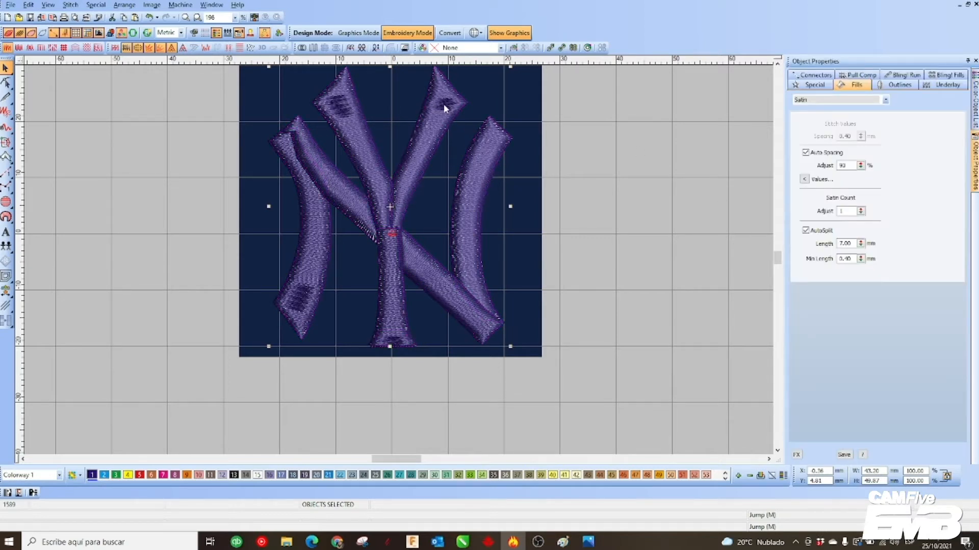
{"action": "left_click", "coordinate": [805, 230]}
{"action": "left_click", "coordinate": [805, 153]}
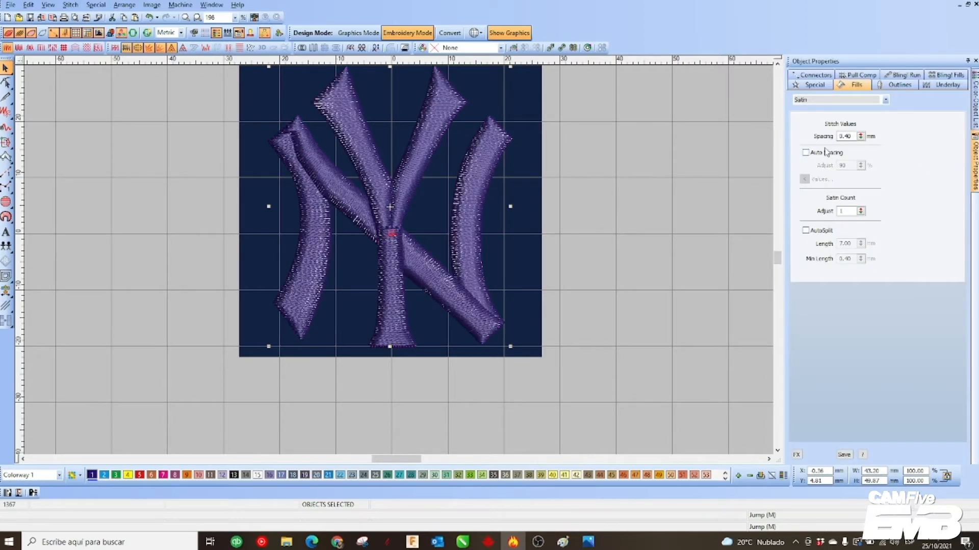
{"action": "double_click", "coordinate": [848, 133]}
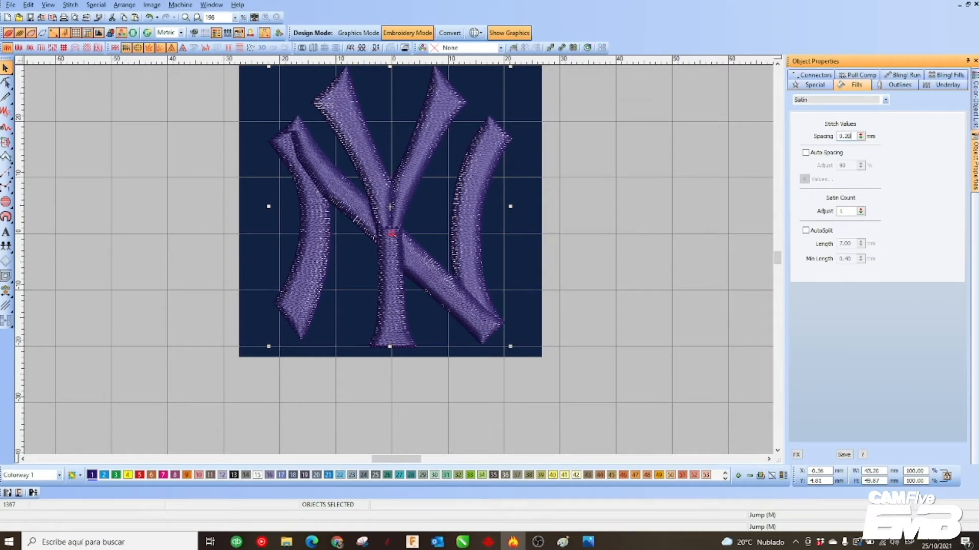
- Switch off the TrueView rendering and hide the background bitmap to check the columns' stitches
{"action": "key", "text": "t"}
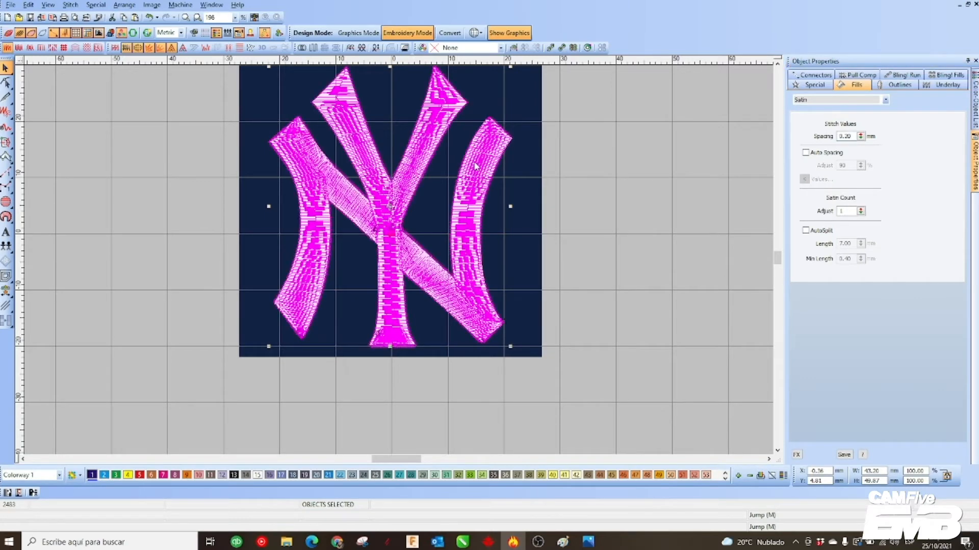
{"action": "key", "text": "d"}
{"action": "key", "text": "ctrl+z"}
{"action": "scroll", "coordinate": [461, 164], "scroll_direction": "up", "scroll_amount": 1}
{"action": "key", "text": "ctrl+y"}
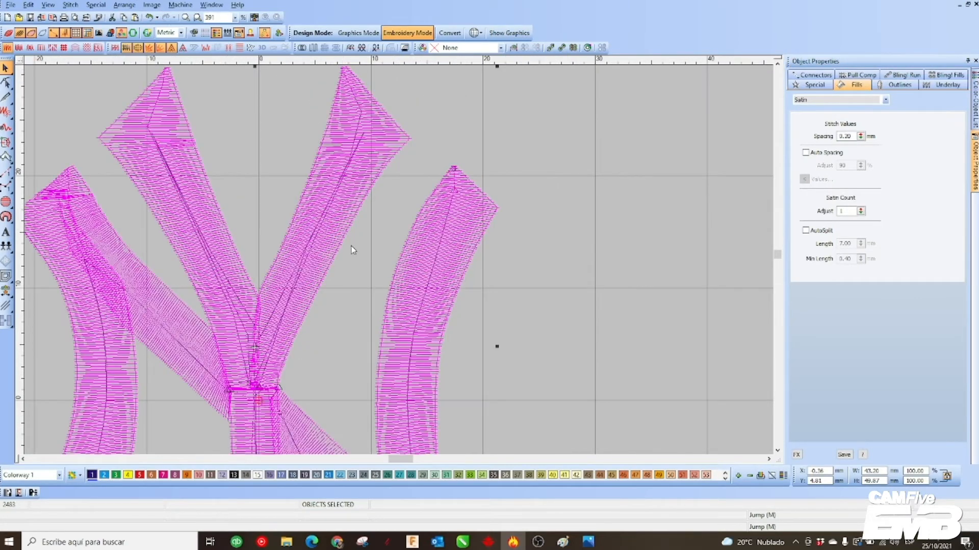
{"action": "scroll", "coordinate": [389, 271], "scroll_direction": "down", "scroll_amount": 1}
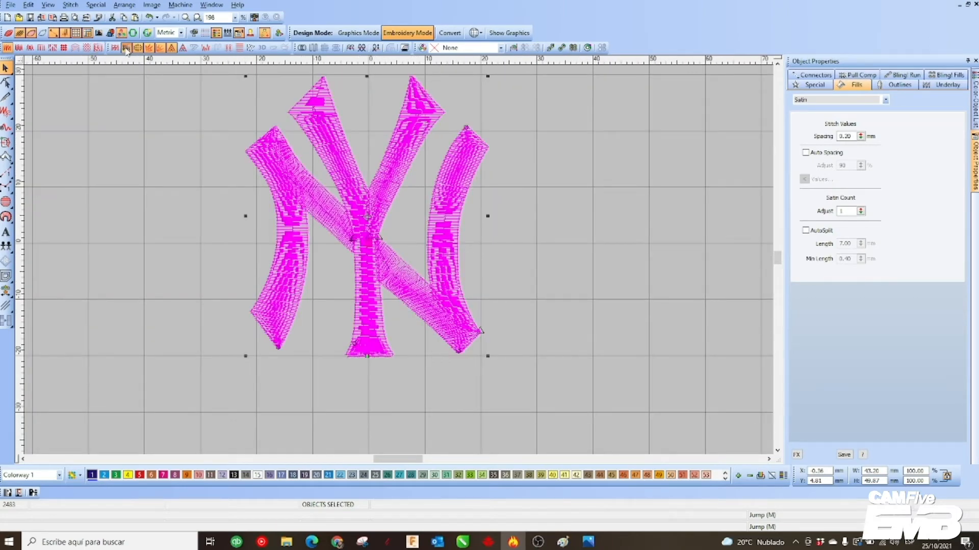
- Set the pull compensation of the selected satin columns to 0.30 mm and check the column edges
{"action": "left_click", "coordinate": [127, 48]}
{"action": "type", "text": ".3"}
{"action": "key", "text": "Return"}
{"action": "scroll", "coordinate": [541, 163], "scroll_direction": "up", "scroll_amount": 3}
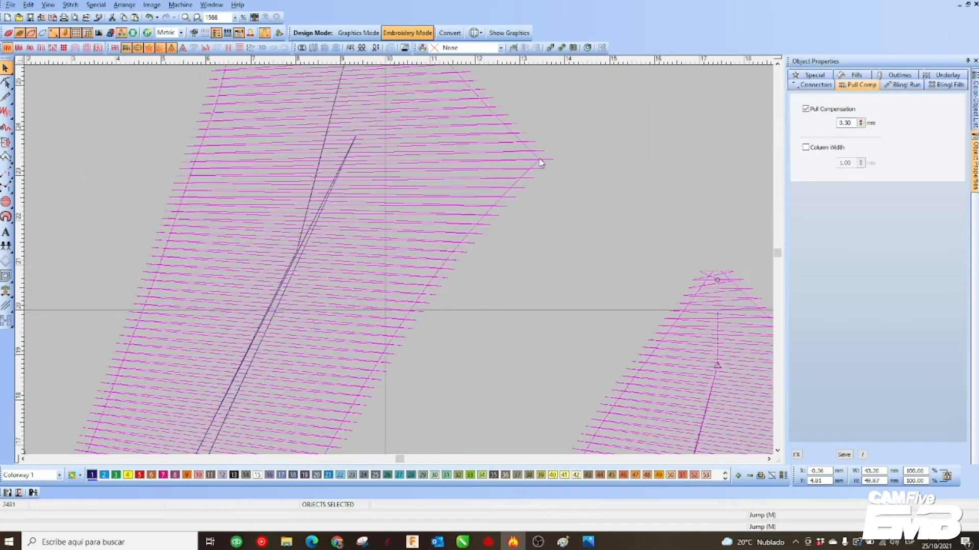
- Adjust a point at the top of the N's right leg with the Reshape tool and check the neighbouring columns
{"action": "key", "text": "h"}
{"action": "left_click", "coordinate": [709, 288]}
{"action": "left_click_drag", "start_coordinate": [705, 279], "coordinate": [712, 271]}
{"action": "scroll", "coordinate": [712, 271], "scroll_direction": "down", "scroll_amount": 3}
{"action": "left_click", "coordinate": [233, 262]}
{"action": "scroll", "coordinate": [229, 261], "scroll_direction": "up", "scroll_amount": 4}
{"action": "scroll", "coordinate": [378, 250], "scroll_direction": "down", "scroll_amount": 4}
{"action": "key", "text": "Escape"}
- Select the whole design and open the Connectors settings of its objects
{"action": "scroll", "coordinate": [371, 262], "scroll_direction": "down", "scroll_amount": 3}
{"action": "key", "text": "ctrl+a"}
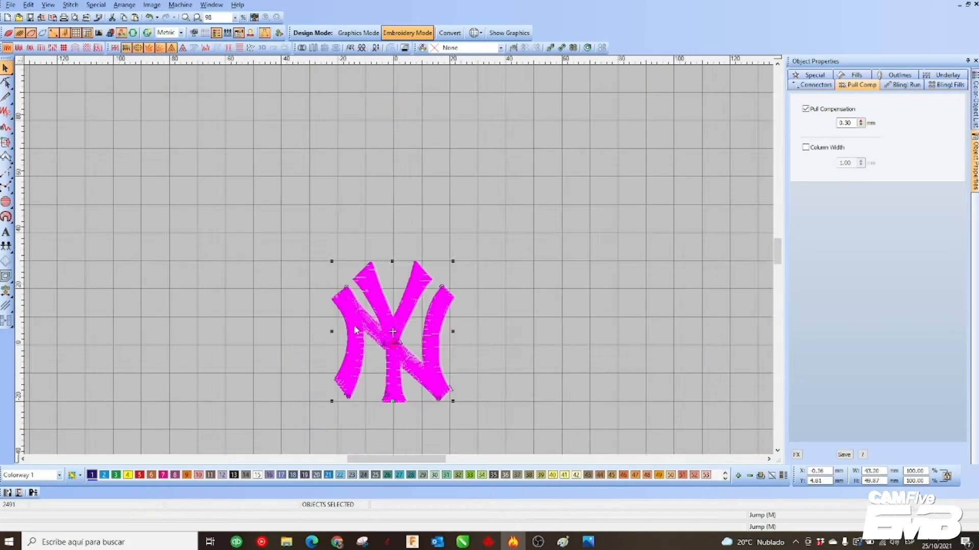
{"action": "scroll", "coordinate": [356, 330], "scroll_direction": "up", "scroll_amount": 1}
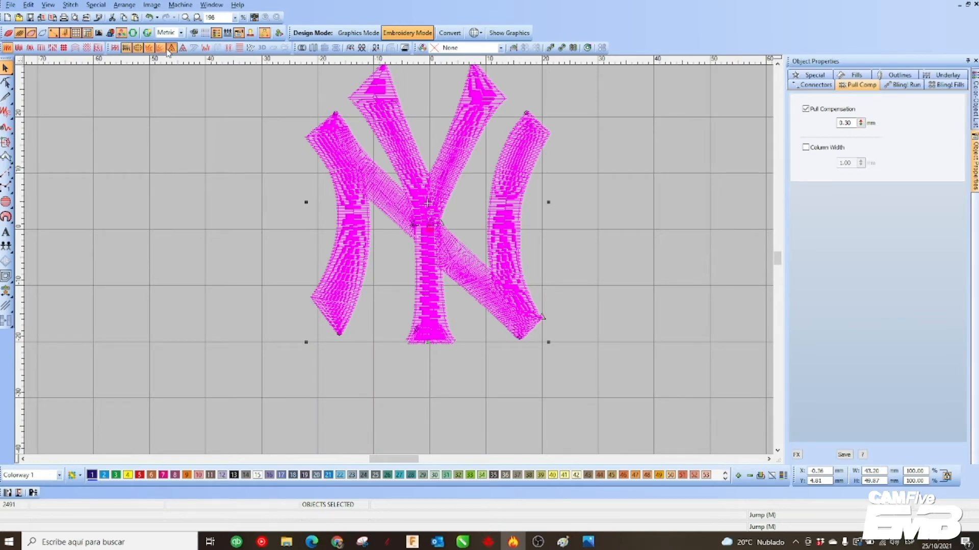
{"action": "left_click", "coordinate": [216, 198]}
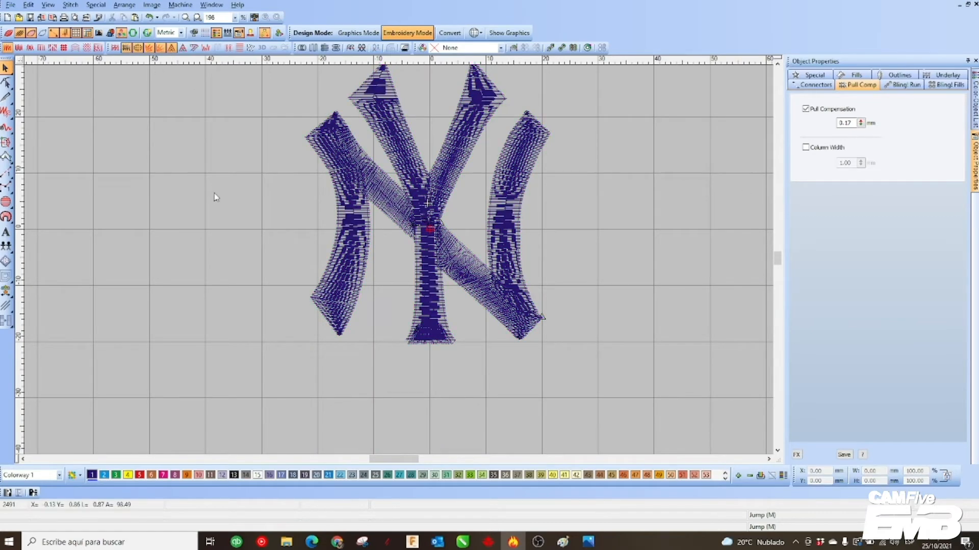
{"action": "left_click", "coordinate": [818, 85]}
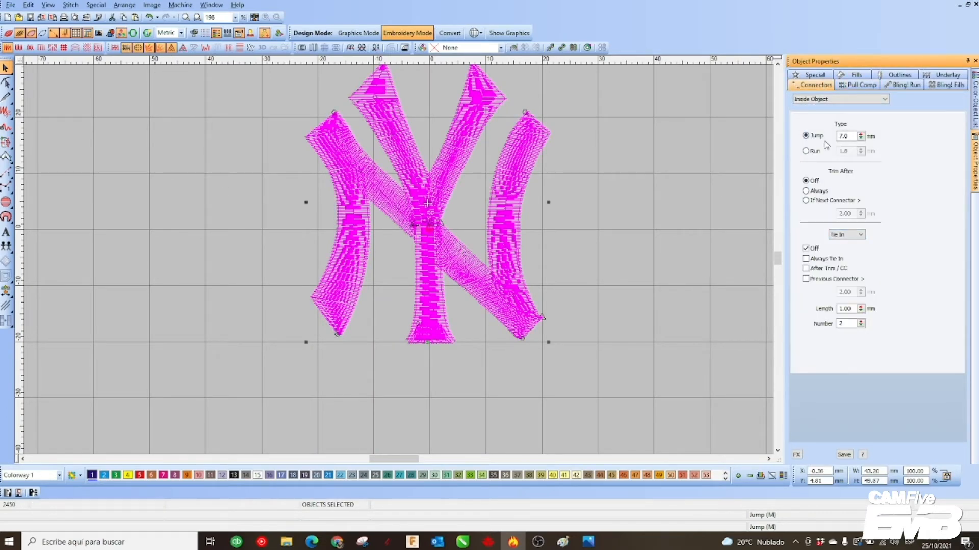